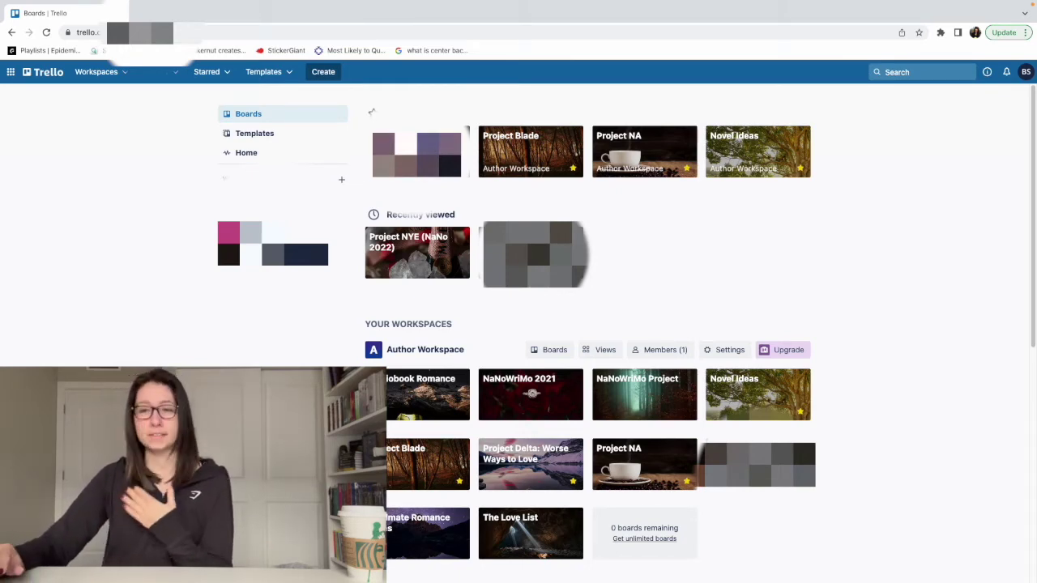
Open the Project NYE (NaNo 2022) board and examine the Project Blade board's lists, from character inspiration through the acts to the story notes
{"action": "left_click", "coordinate": [400, 269]}
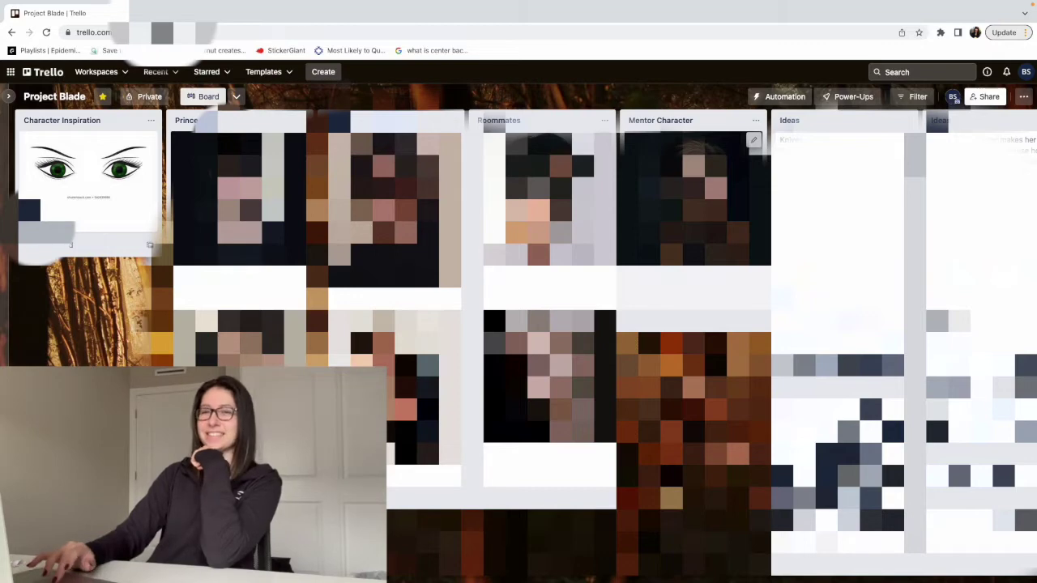
{"action": "scroll", "coordinate": [697, 202], "scroll_direction": "right", "scroll_amount": 10}
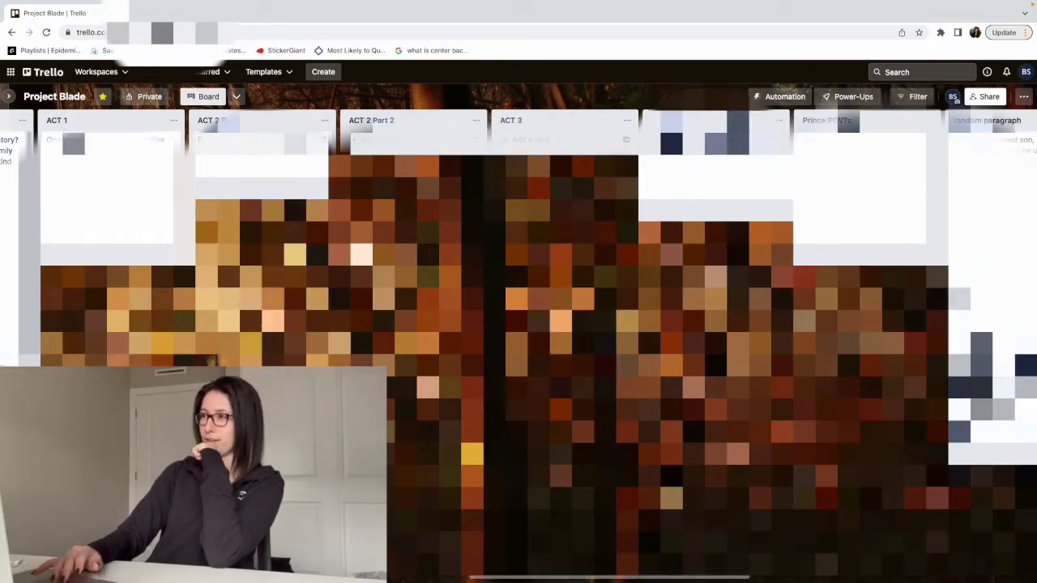
{"action": "scroll", "coordinate": [519, 284], "scroll_direction": "right", "scroll_amount": 5}
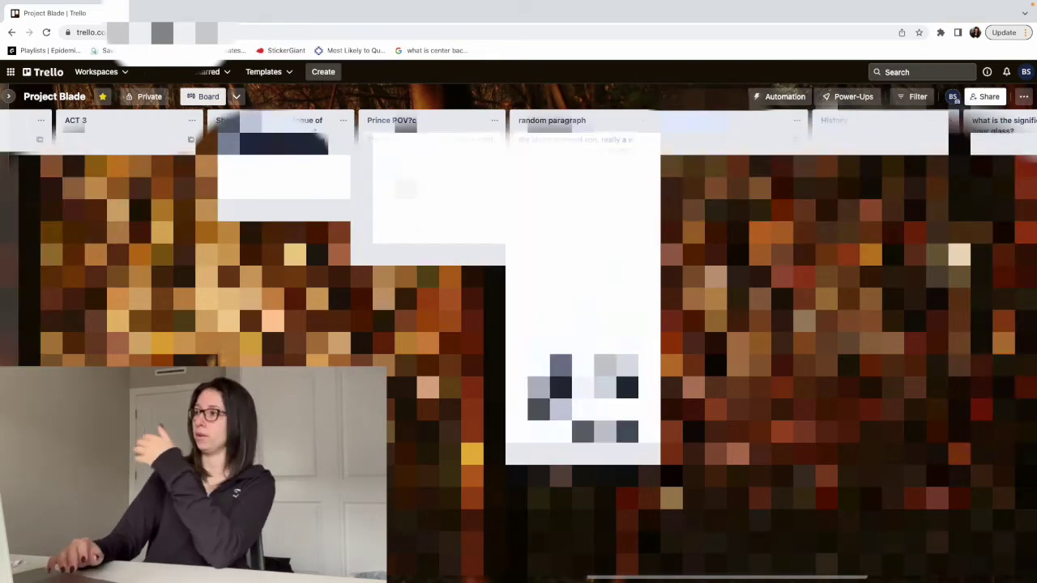
{"action": "scroll", "coordinate": [518, 284], "scroll_direction": "right", "scroll_amount": 5}
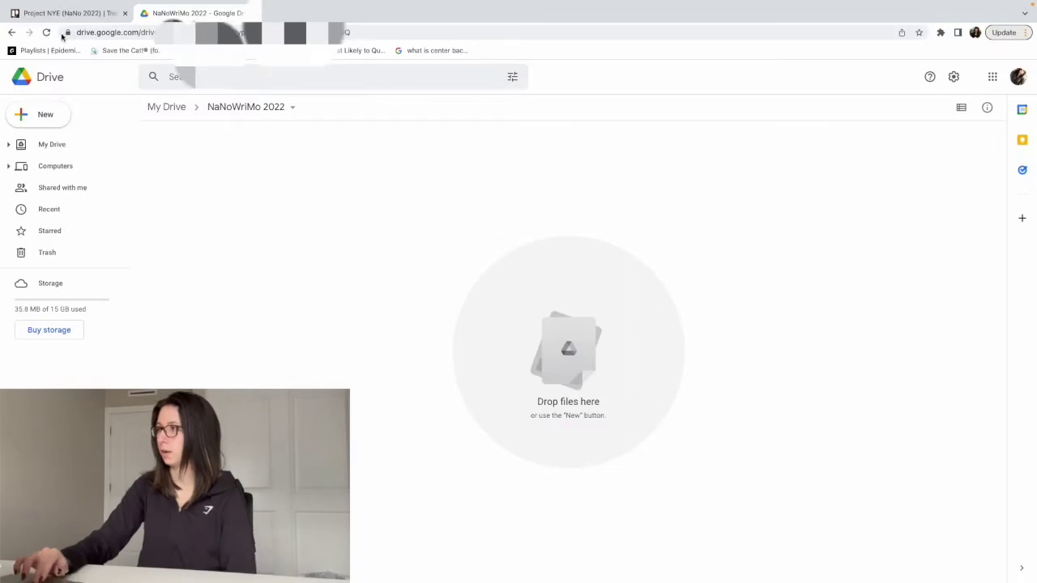
Create a folder named Project NYE inside NaNoWriMo 2022 and bring up its folder color choices
{"action": "right_click", "coordinate": [475, 334]}
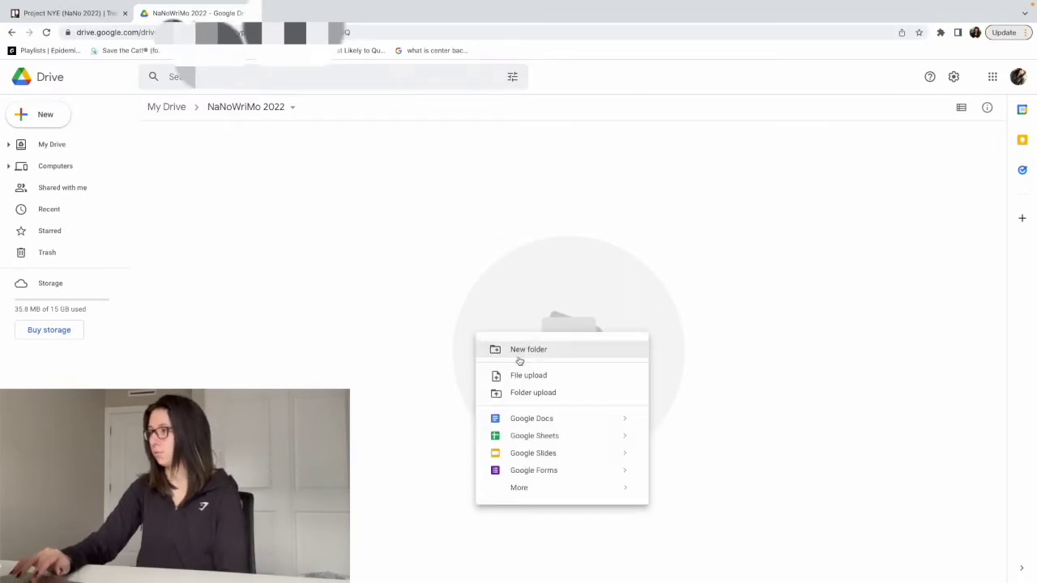
{"action": "left_click", "coordinate": [533, 355]}
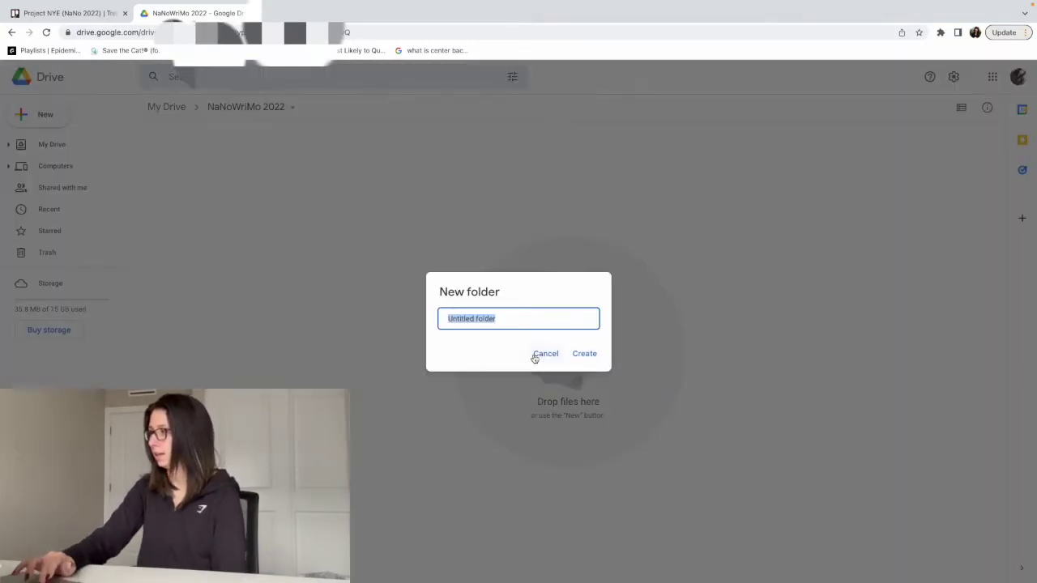
{"action": "type", "text": "Project NYE"}
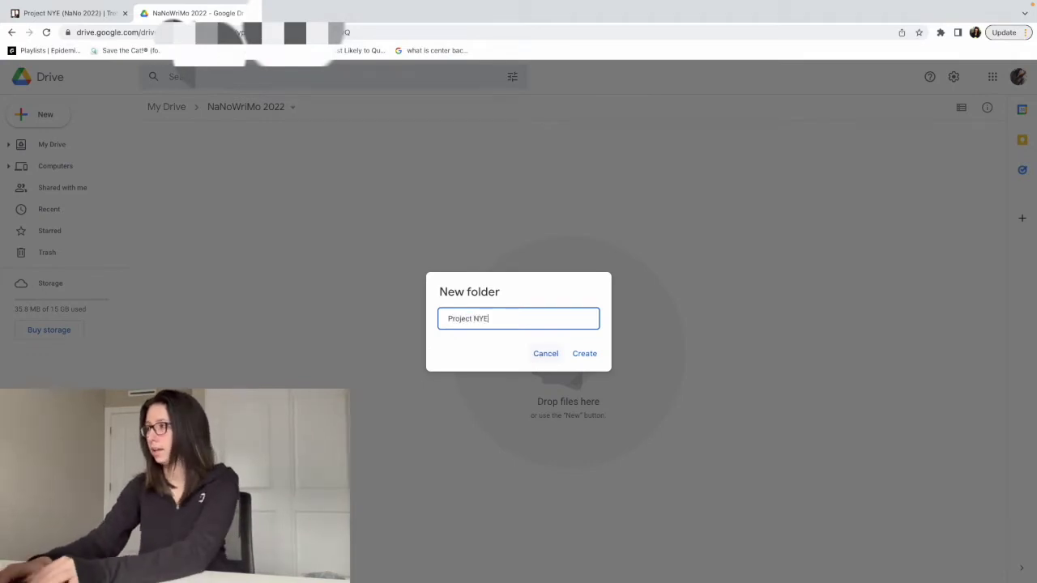
{"action": "key", "text": "Return"}
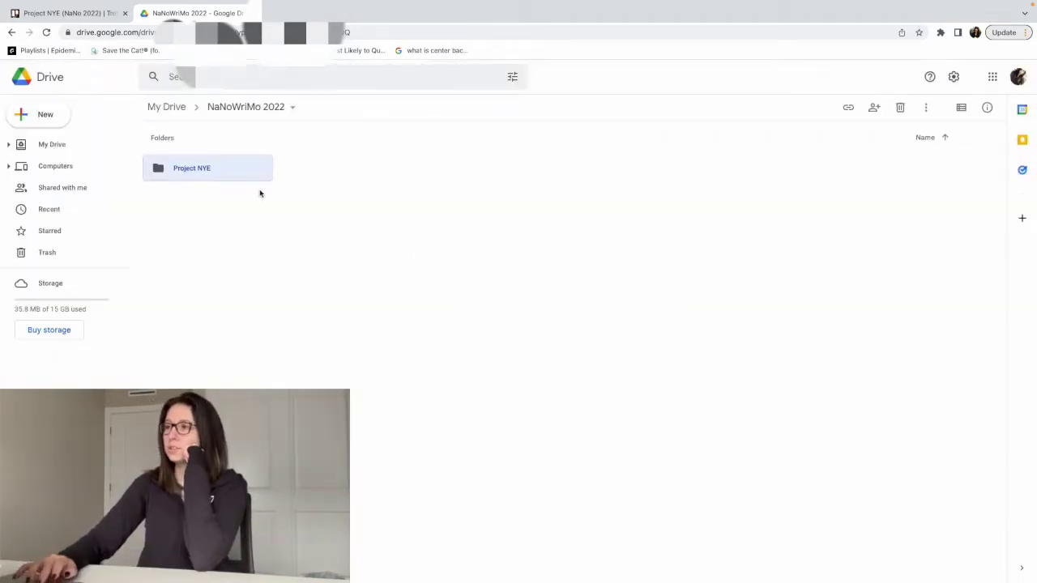
{"action": "right_click", "coordinate": [215, 173]}
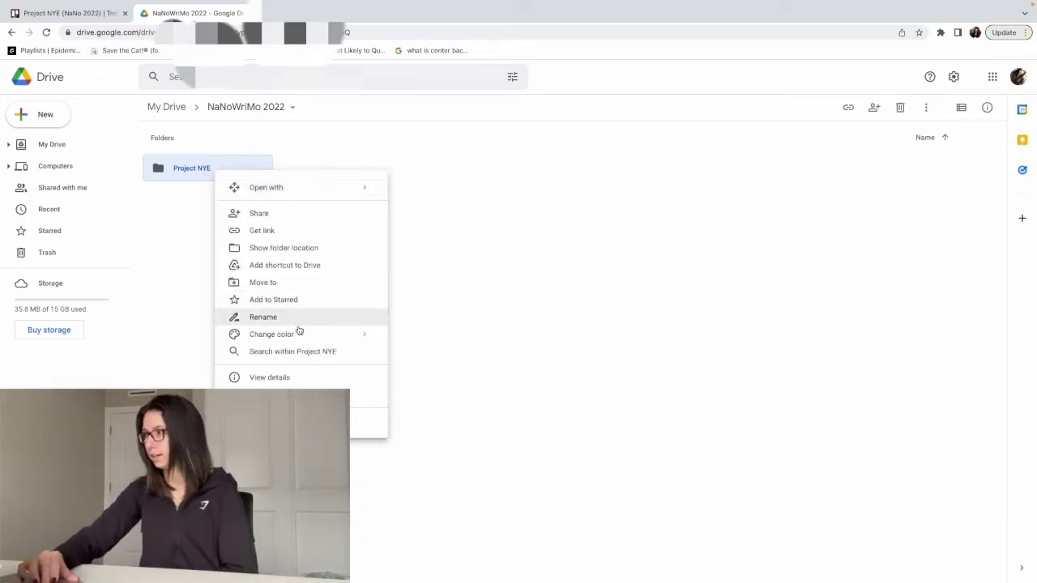
{"action": "mouse_move", "coordinate": [301, 334]}
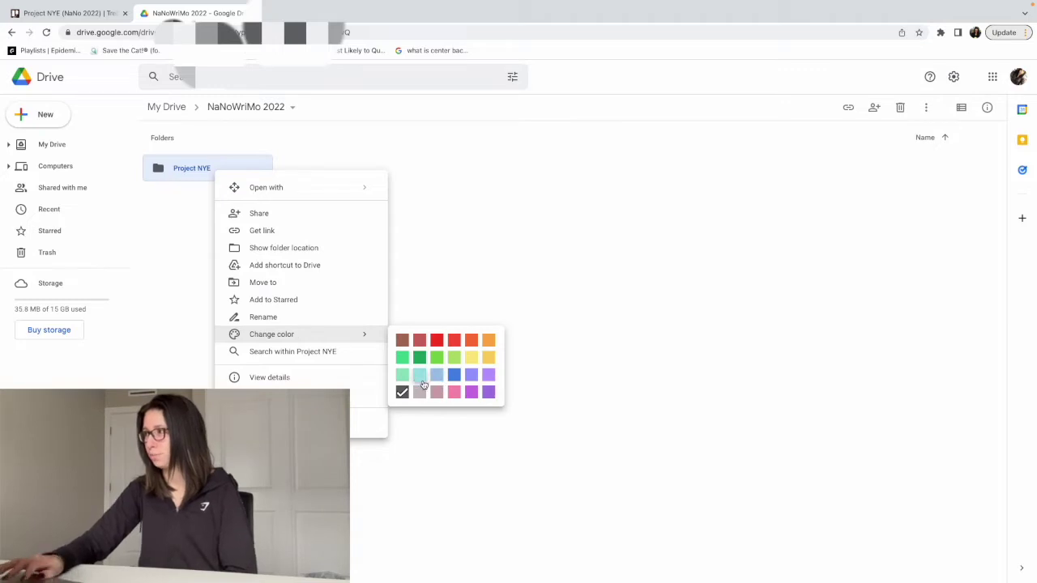
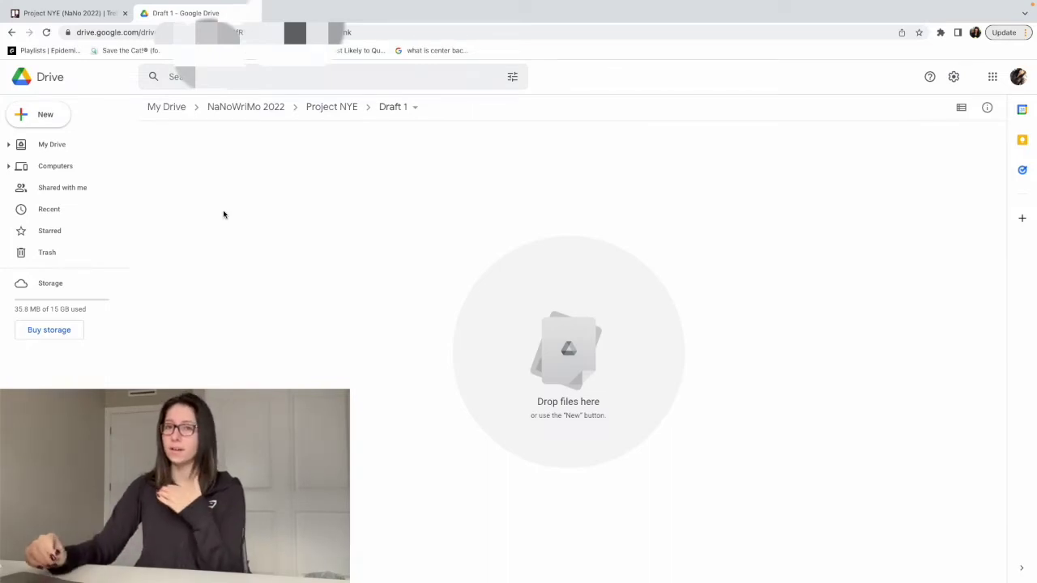
Create a Google Docs document named Chapter 1 in the Draft 1 folder and close it
{"action": "right_click", "coordinate": [224, 214]}
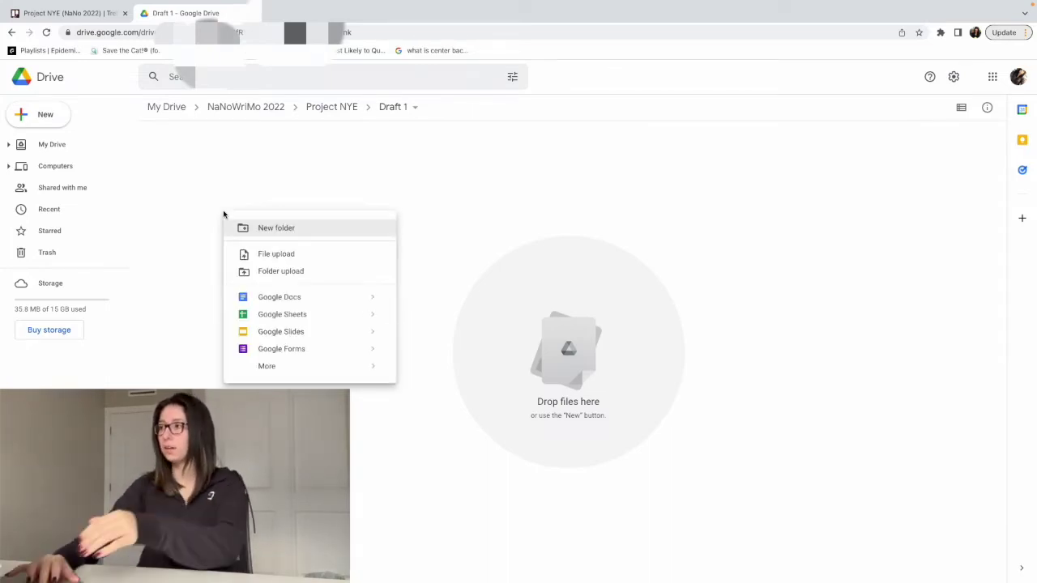
{"action": "left_click", "coordinate": [289, 301]}
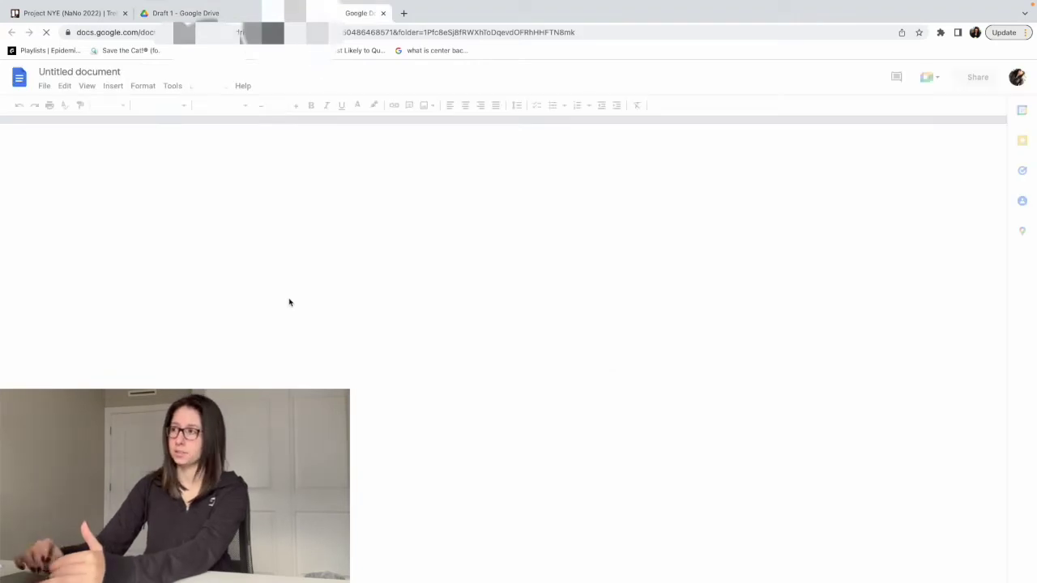
{"action": "left_click", "coordinate": [55, 71]}
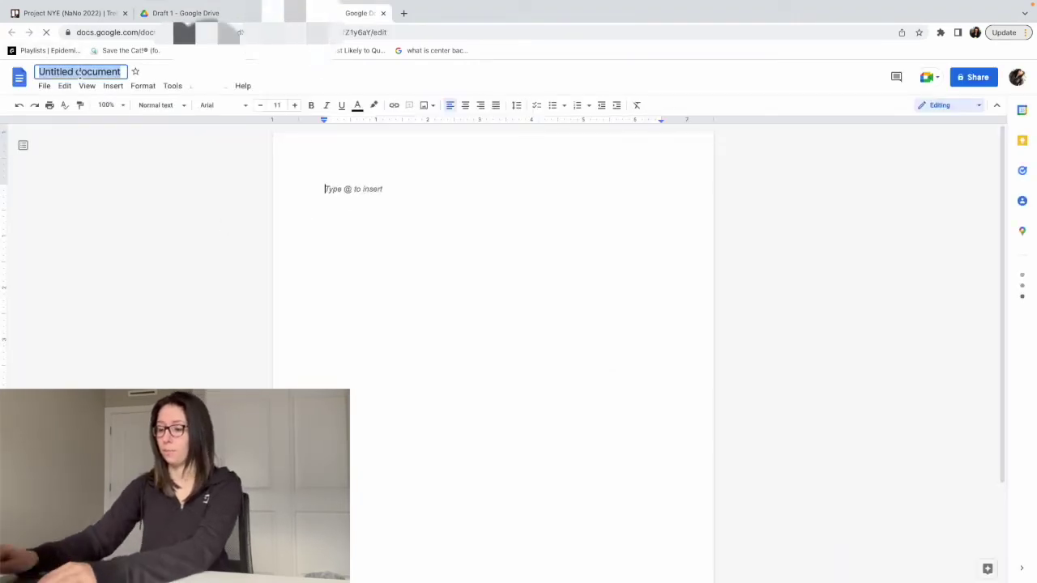
{"action": "type", "text": "Chapter 1"}
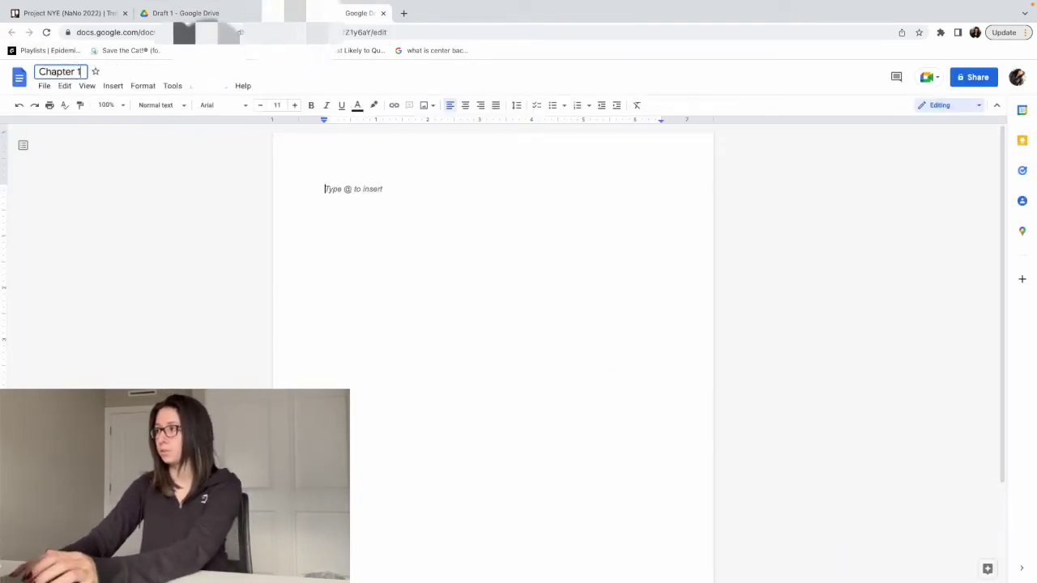
{"action": "key", "text": "Return"}
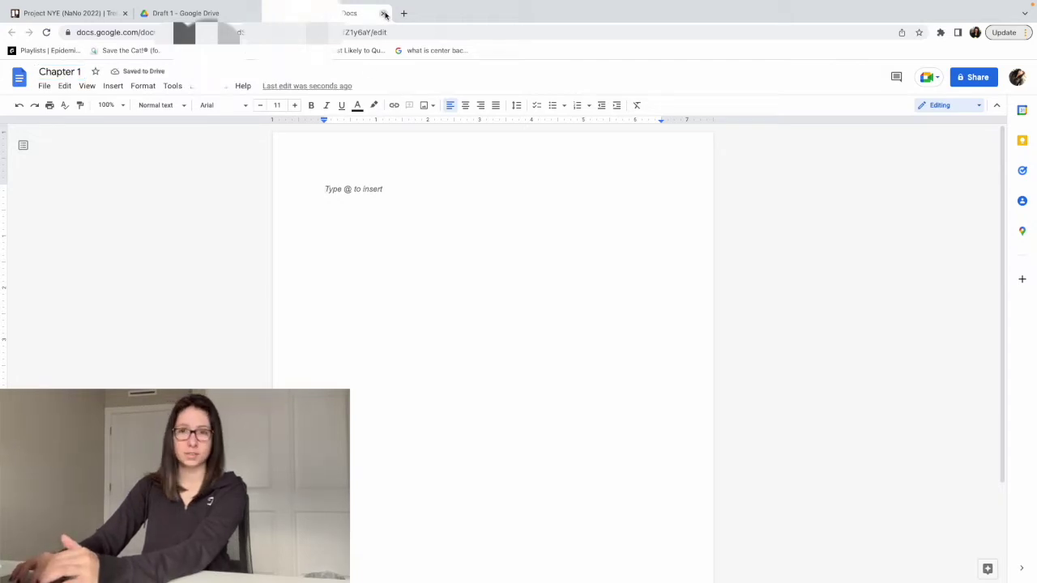
{"action": "left_click", "coordinate": [383, 13]}
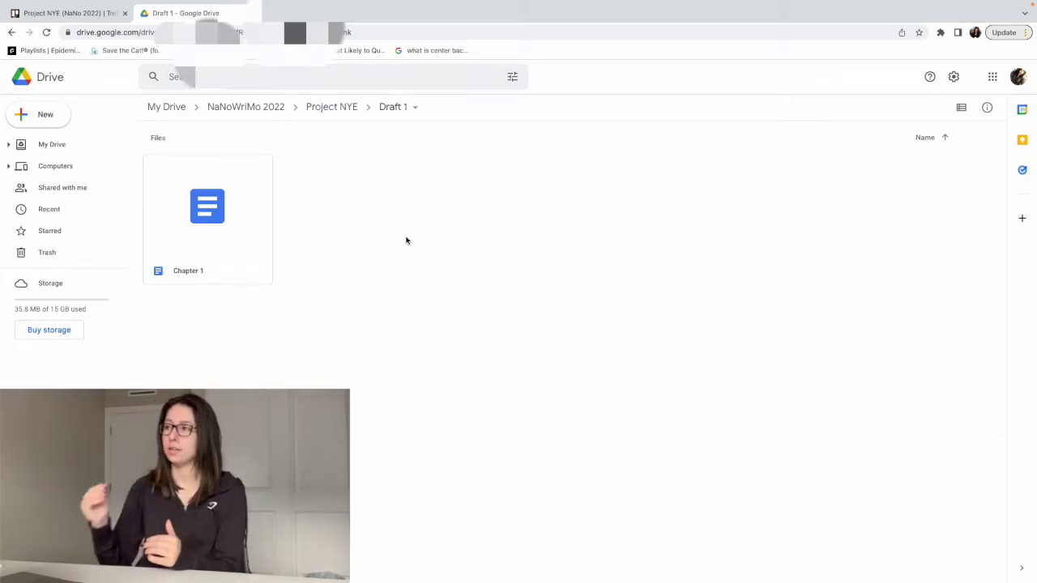
Open the Chapter 1 document and write "Start off with a fight between two characters" as its first line, correcting the typos
{"action": "double_click", "coordinate": [171, 250]}
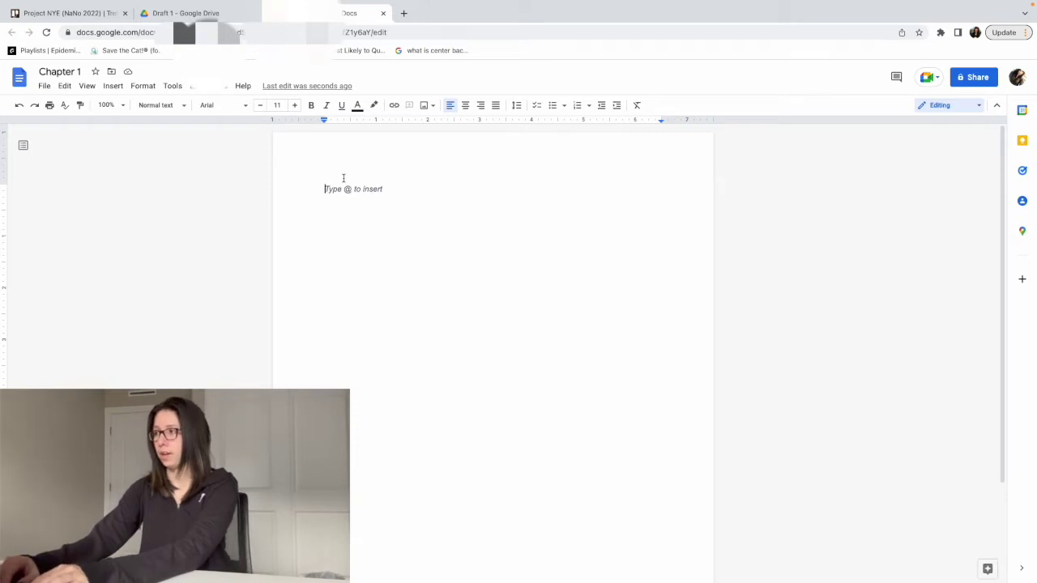
{"action": "type", "text": "Start off w"}
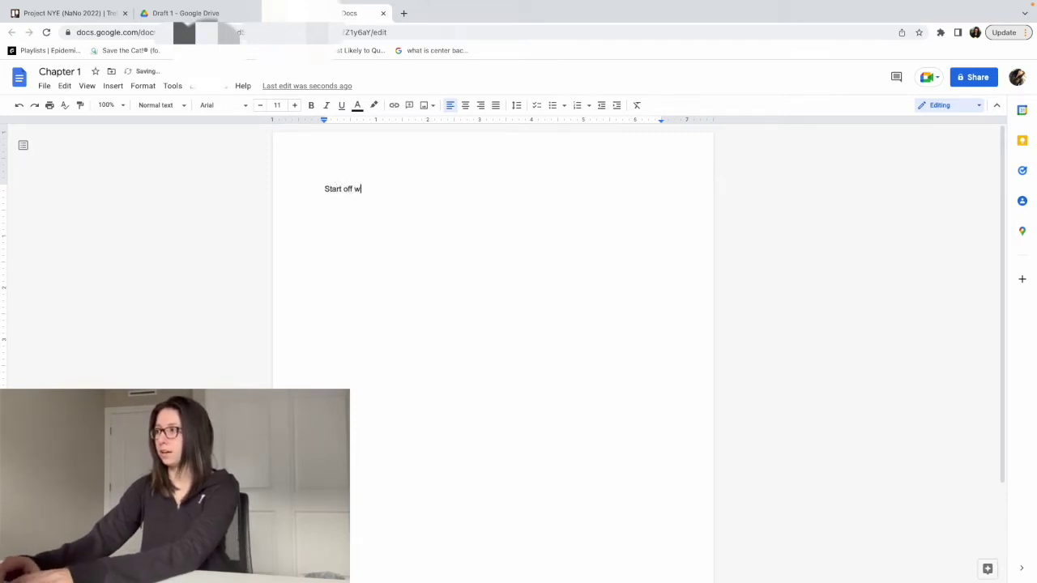
{"action": "type", "text": "ith a fight brtwee"}
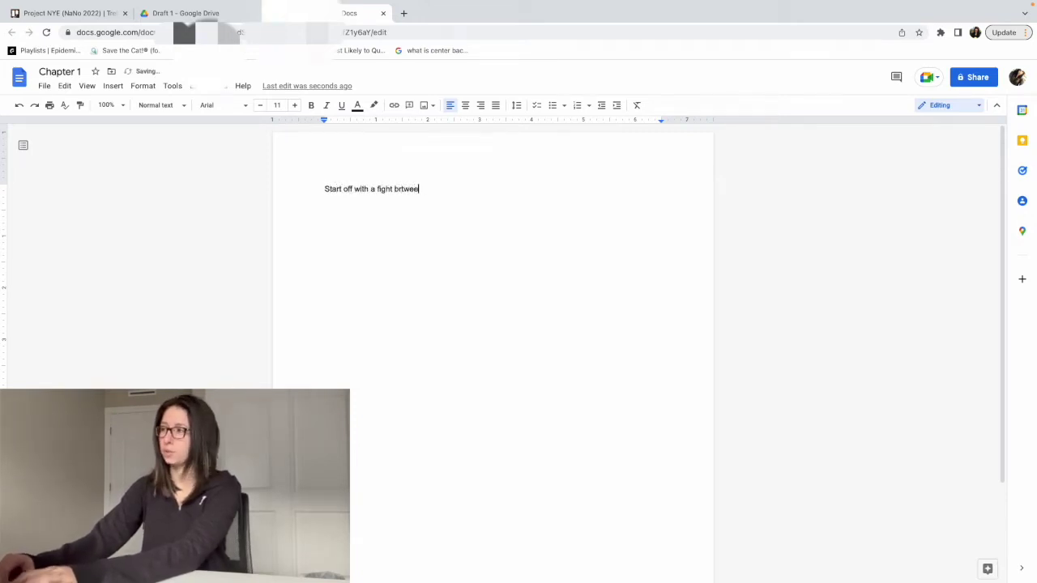
{"action": "key", "text": "BackSpace"}
{"action": "key", "text": "BackSpace"}
{"action": "key", "text": "BackSpace"}
{"action": "key", "text": "BackSpace"}
{"action": "key", "text": "BackSpace"}
{"action": "type", "text": "etween two charcaters"}
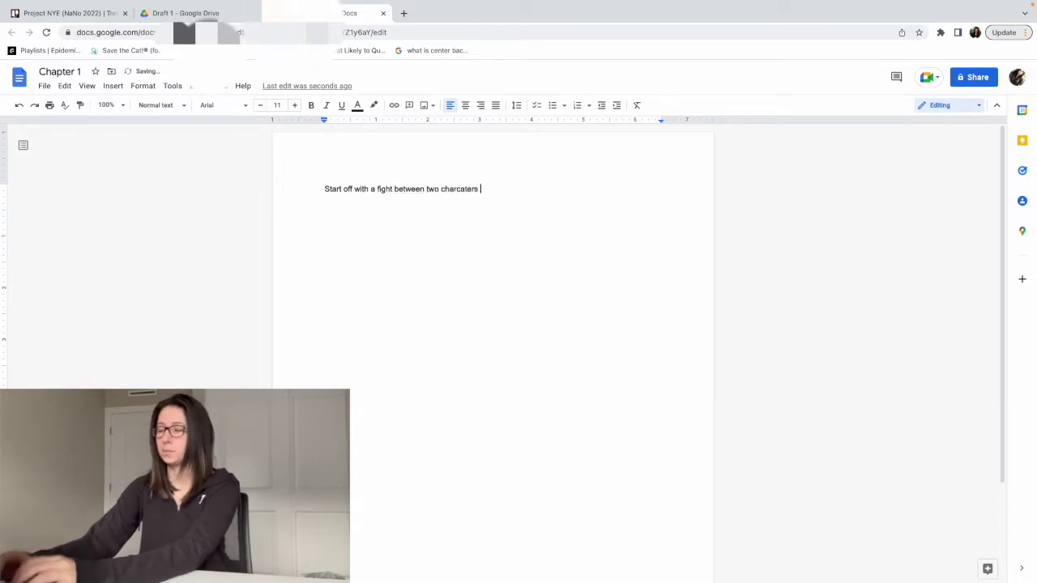
{"action": "key", "text": "BackSpace"}
{"action": "key", "text": "BackSpace"}
{"action": "key", "text": "BackSpace"}
{"action": "key", "text": "BackSpace"}
{"action": "key", "text": "BackSpace"}
{"action": "key", "text": "BackSpace"}
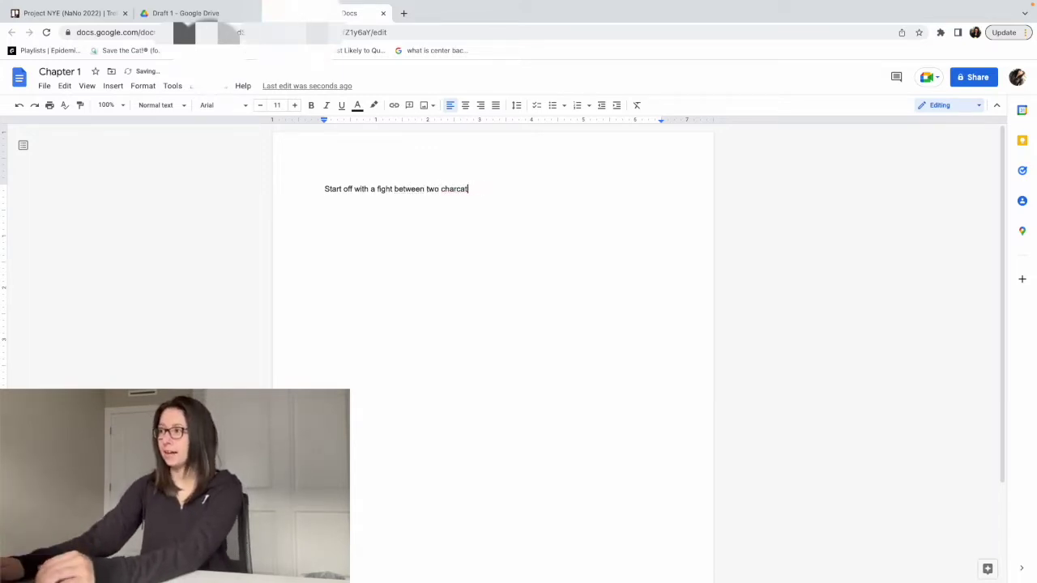
{"action": "key", "text": "BackSpace"}
{"action": "type", "text": "acters"}
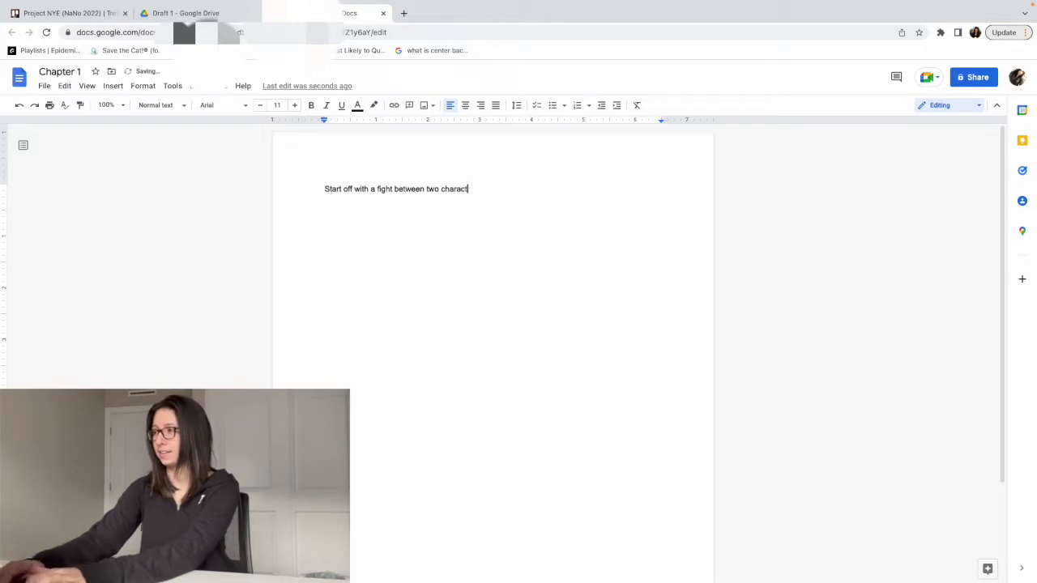
Add the line "Setup for main character" below the first one and close the Chapter 1 document
{"action": "key", "text": "Return"}
{"action": "type", "text": "Setup for "}
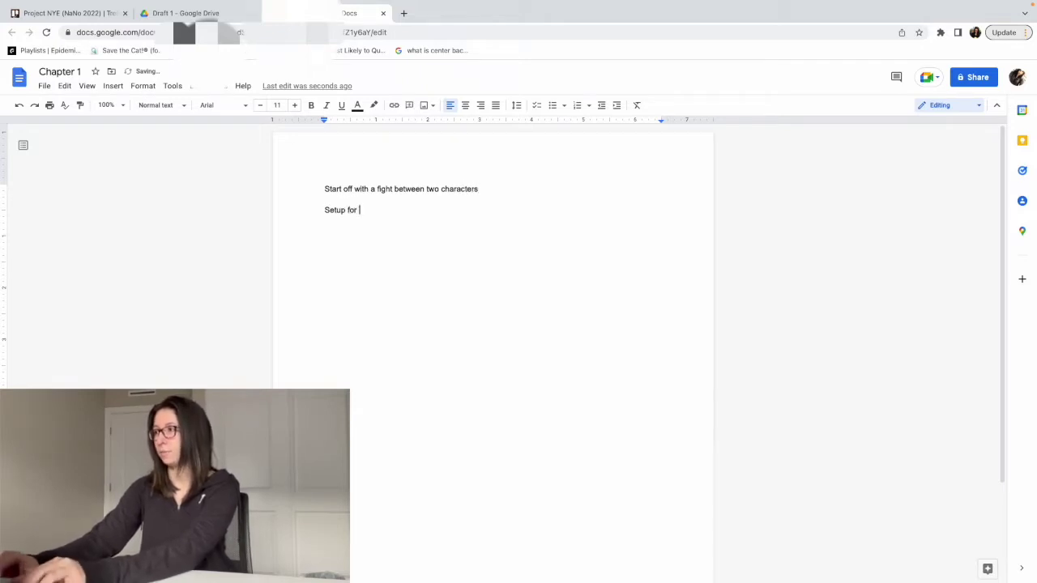
{"action": "type", "text": "main character"}
{"action": "key", "text": "Return"}
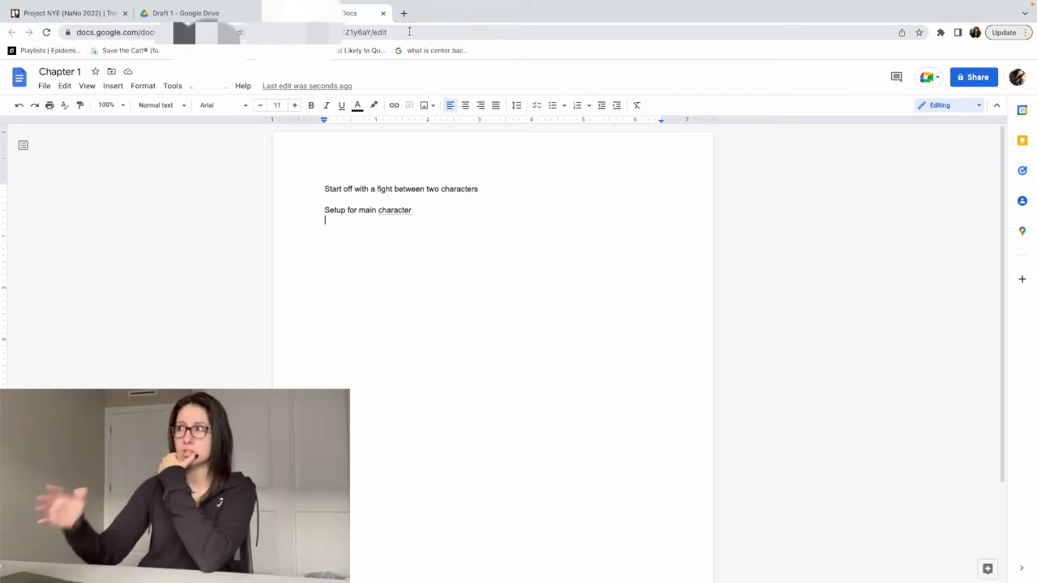
{"action": "mouse_move", "coordinate": [392, 42]}
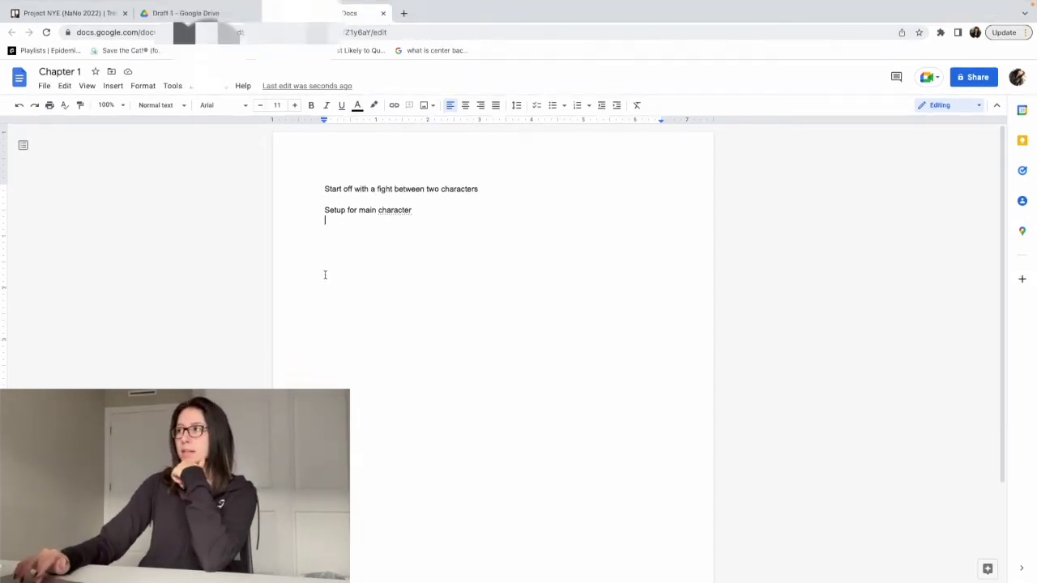
{"action": "left_click", "coordinate": [384, 14]}
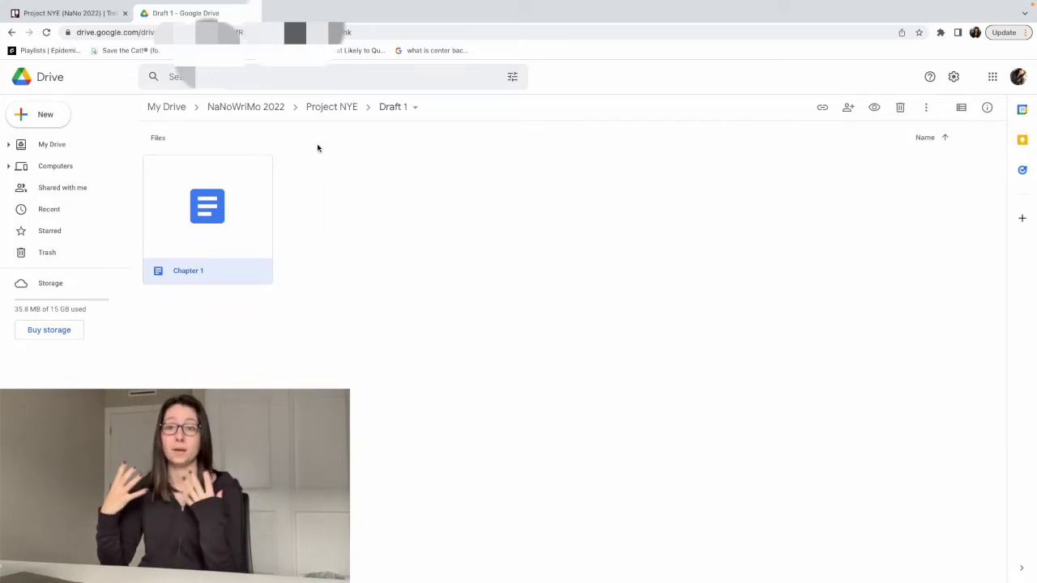
Go up to the Project NYE folder and create a folder named Character Profile alongside Draft 1
{"action": "left_click", "coordinate": [335, 107]}
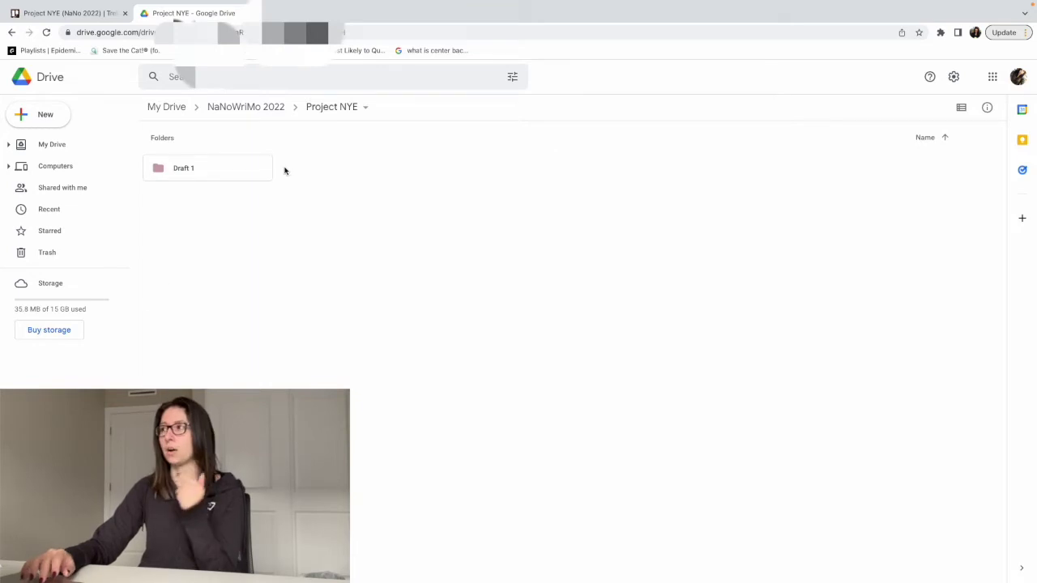
{"action": "left_click", "coordinate": [13, 34]}
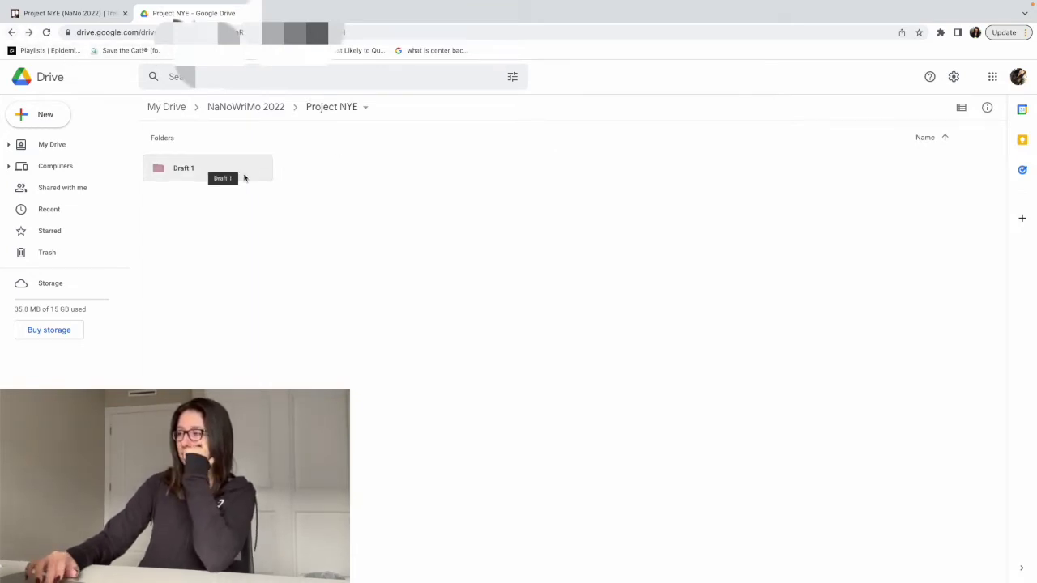
{"action": "right_click", "coordinate": [231, 232]}
{"action": "left_click", "coordinate": [272, 238]}
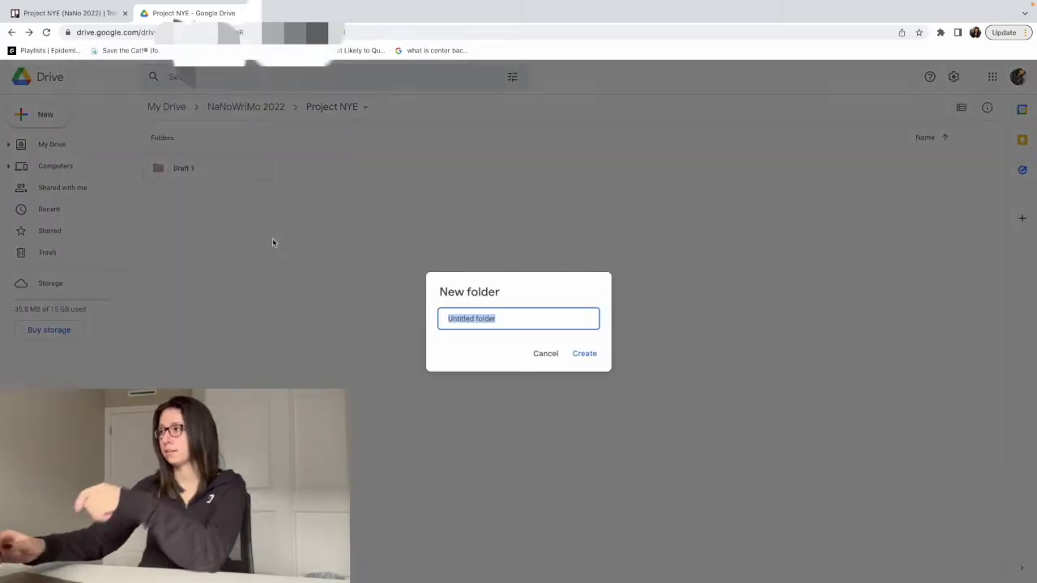
{"action": "type", "text": "Character Sh"}
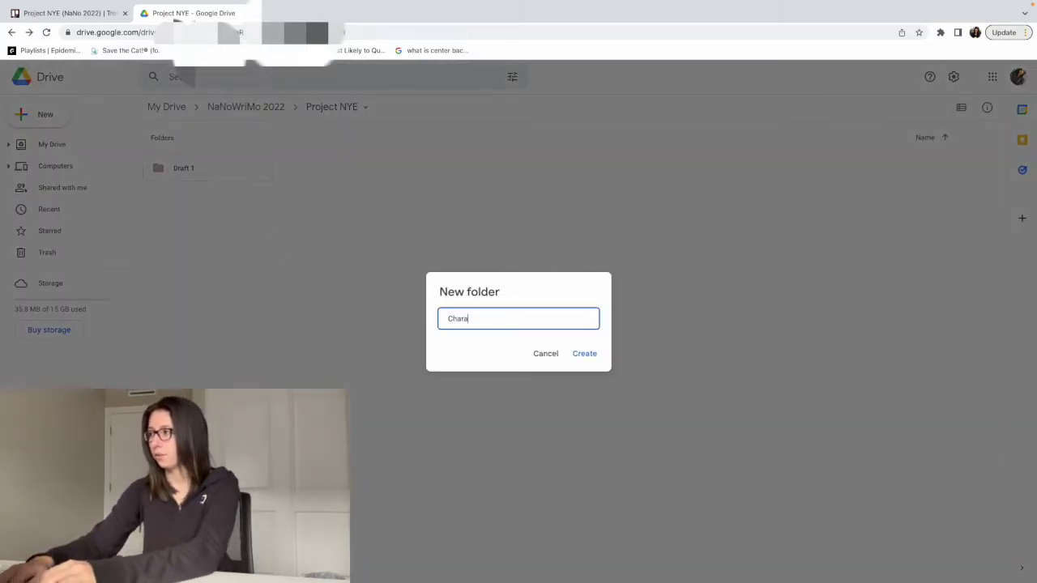
{"action": "key", "text": "BackSpace"}
{"action": "key", "text": "BackSpace"}
{"action": "key", "text": "BackSpace"}
{"action": "type", "text": "Profile"}
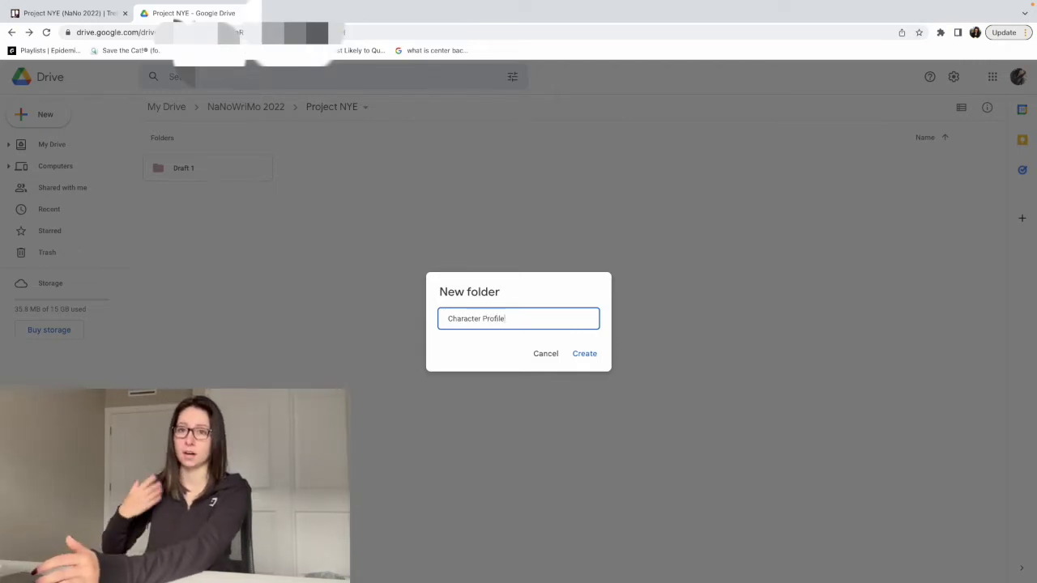
{"action": "left_click", "coordinate": [584, 353]}
{"action": "right_click", "coordinate": [422, 254]}
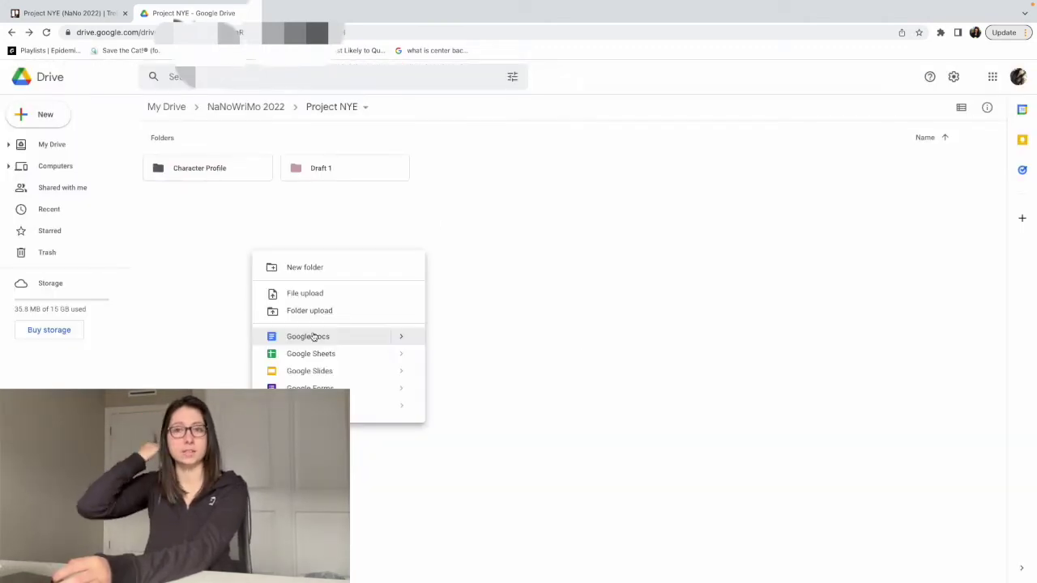
{"action": "left_click", "coordinate": [473, 272]}
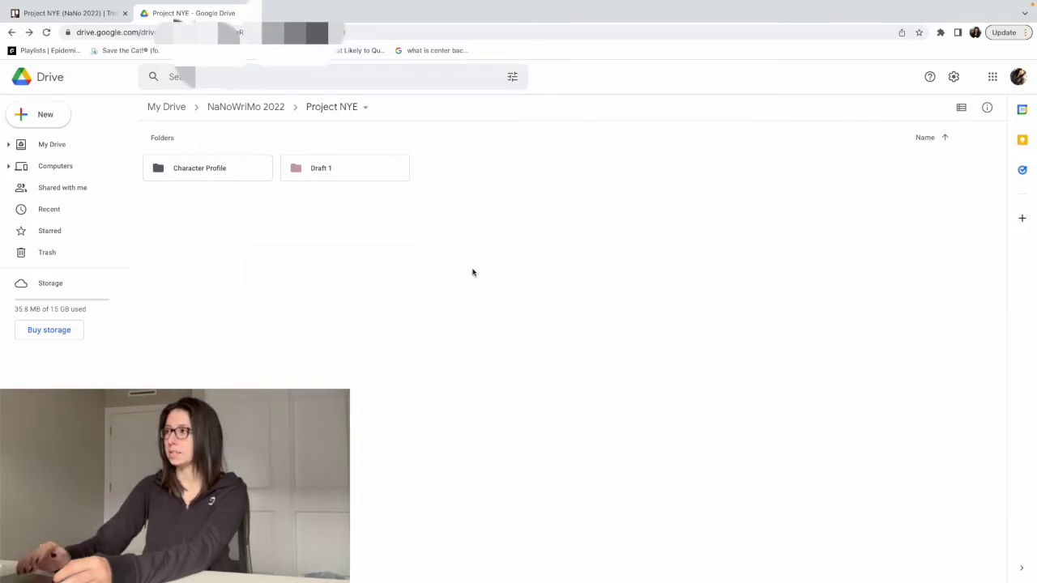
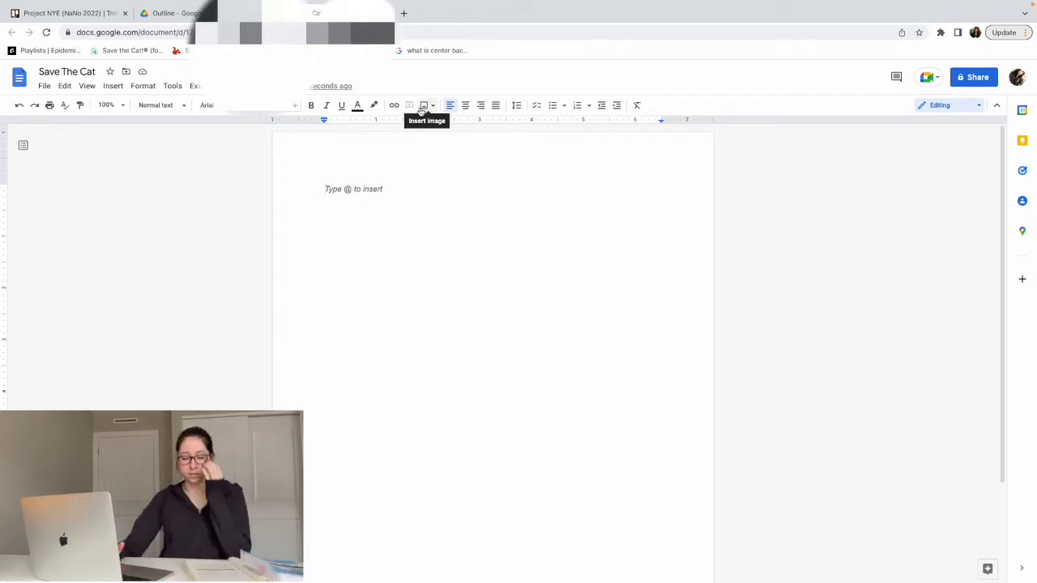
Write "Opening Image" as the first line of the Save The Cat document, correcting the typo
{"action": "type", "text": "Openin"}
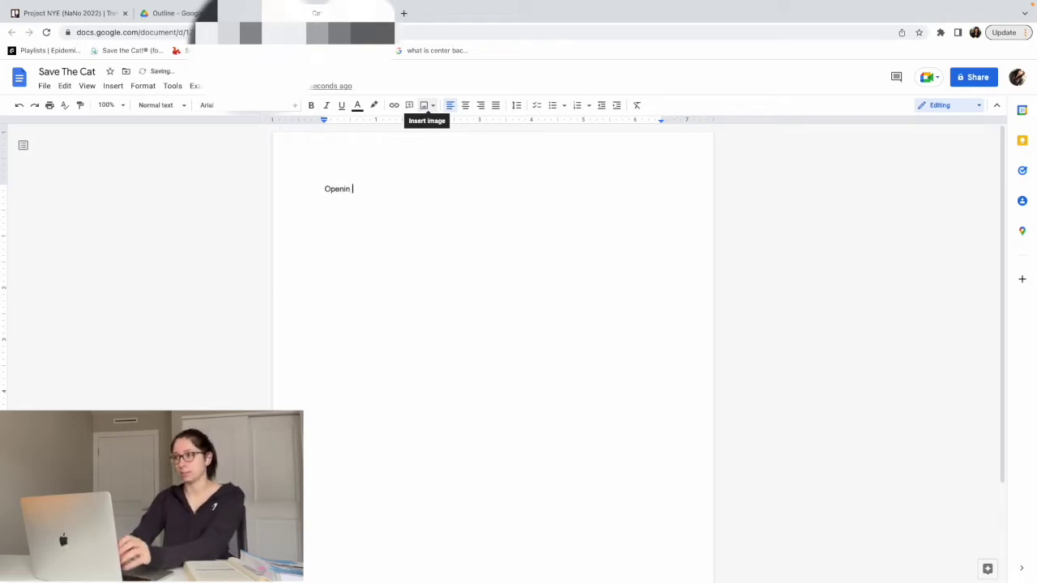
{"action": "type", "text": "g Imah"}
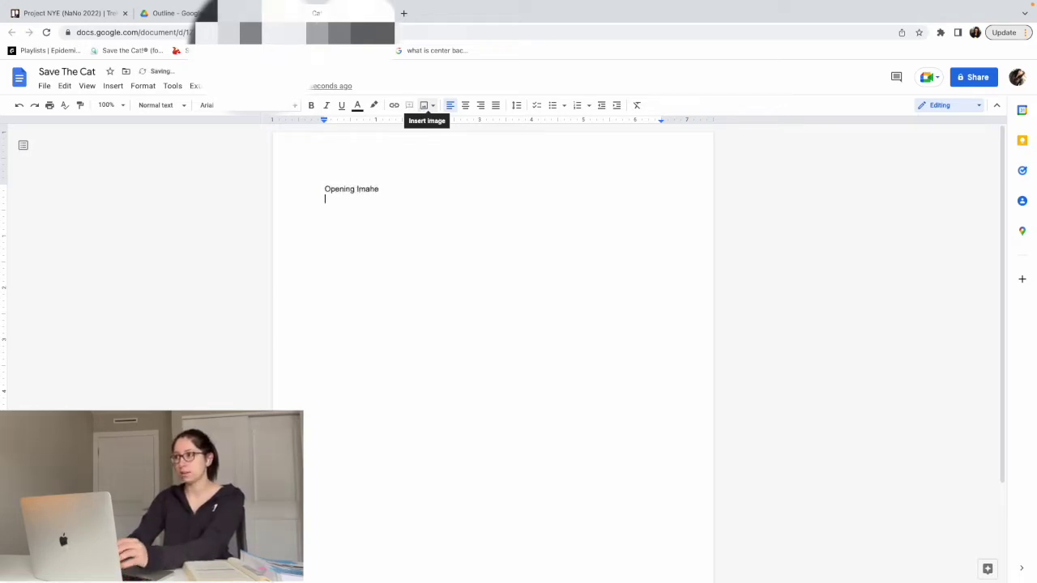
{"action": "key", "text": "BackSpace"}
{"action": "type", "text": "ge"}
{"action": "key", "text": "Return"}
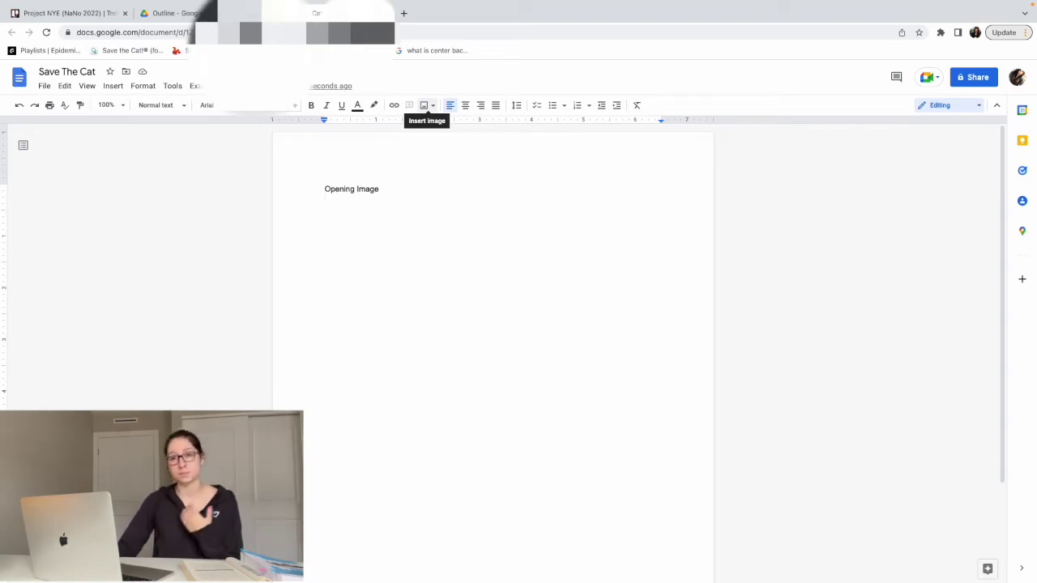
{"action": "key", "text": "Return"}
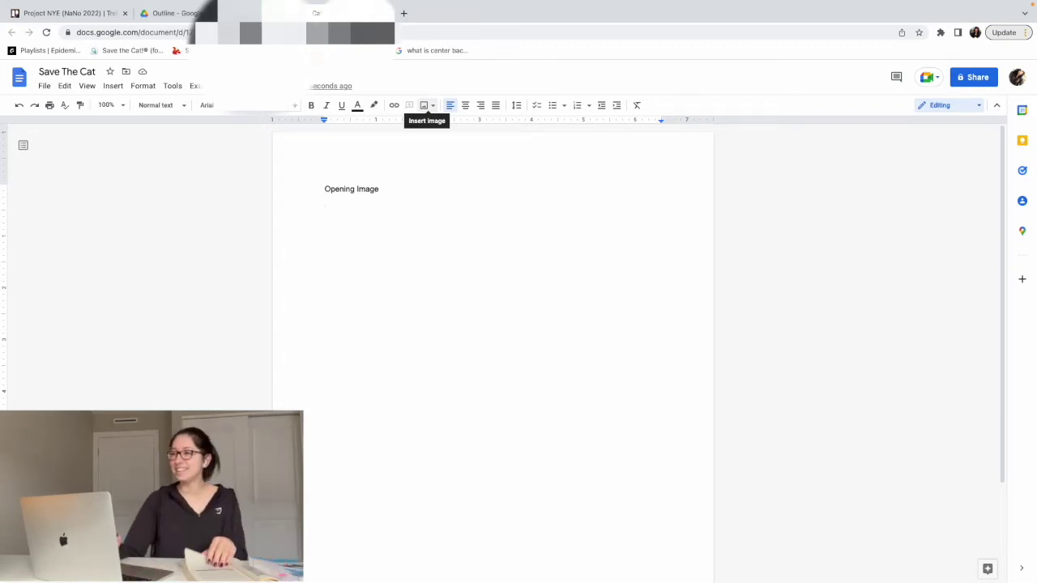
Insert the heading "ACT 1" above the Opening Image line, separated by a blank line
{"action": "left_click", "coordinate": [314, 189]}
{"action": "key", "text": "Return"}
{"action": "key", "text": "Up"}
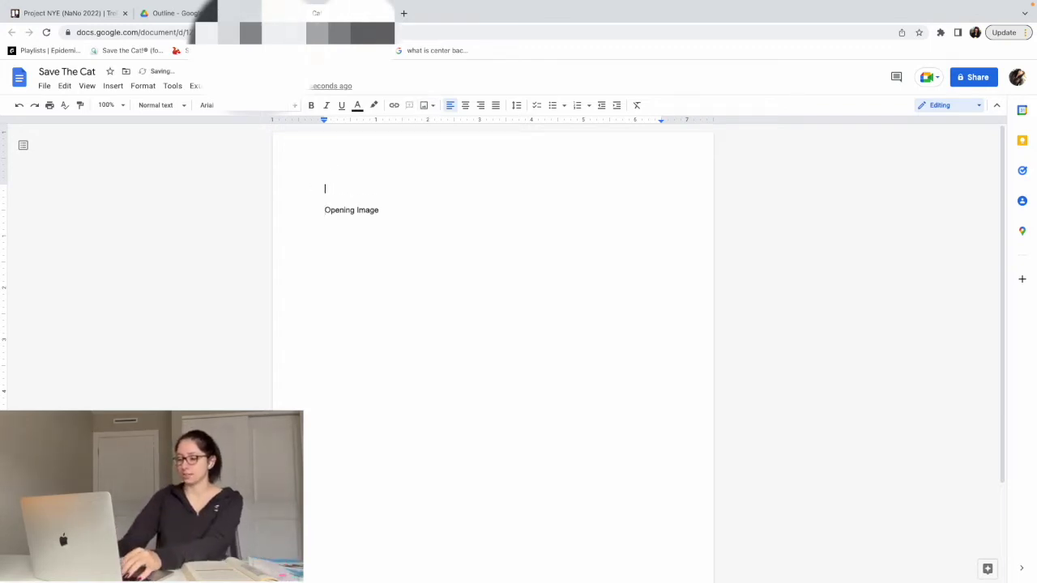
{"action": "type", "text": "ACT 1"}
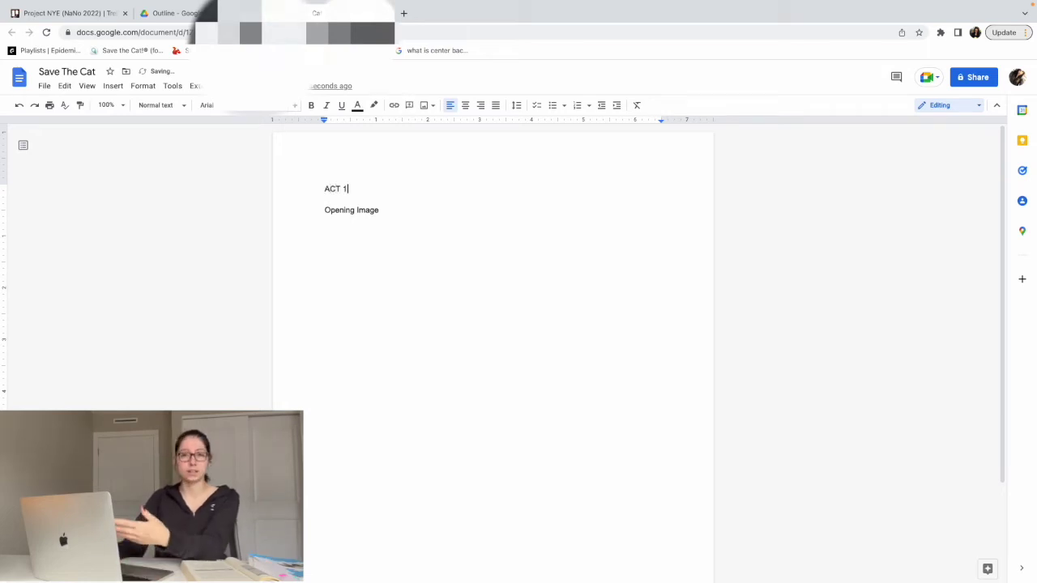
Add the lines "Theme Stated" and "Setup" below Opening Image
{"action": "left_click", "coordinate": [325, 220]}
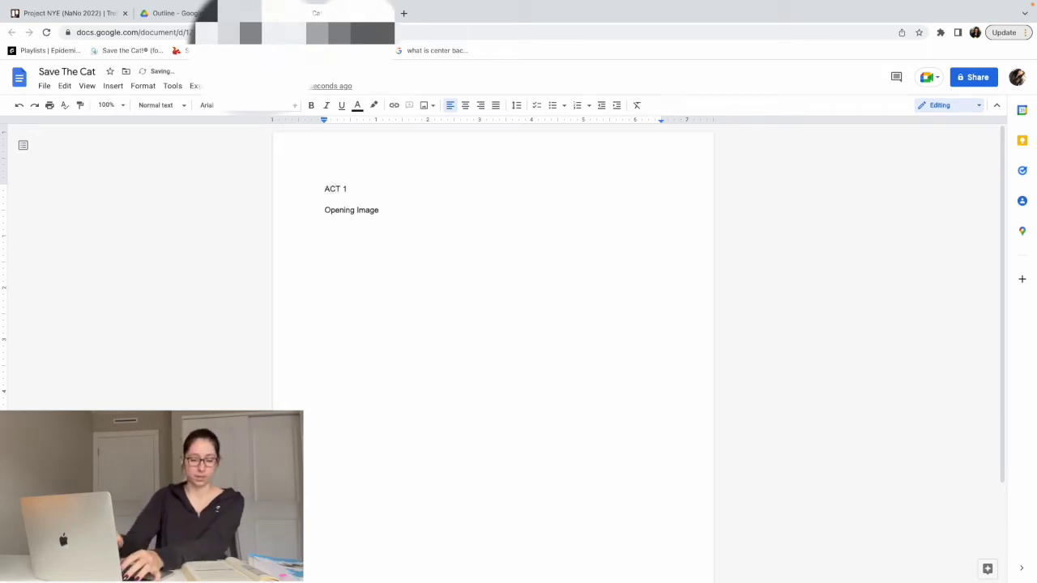
{"action": "type", "text": "Theme Stated"}
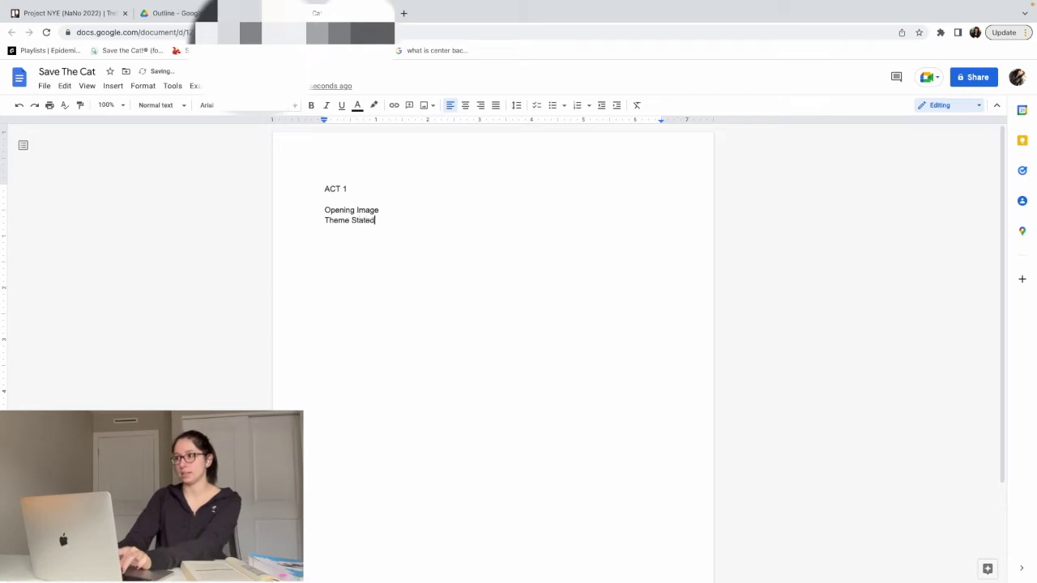
{"action": "key", "text": "Return"}
{"action": "key", "text": "BackSpace"}
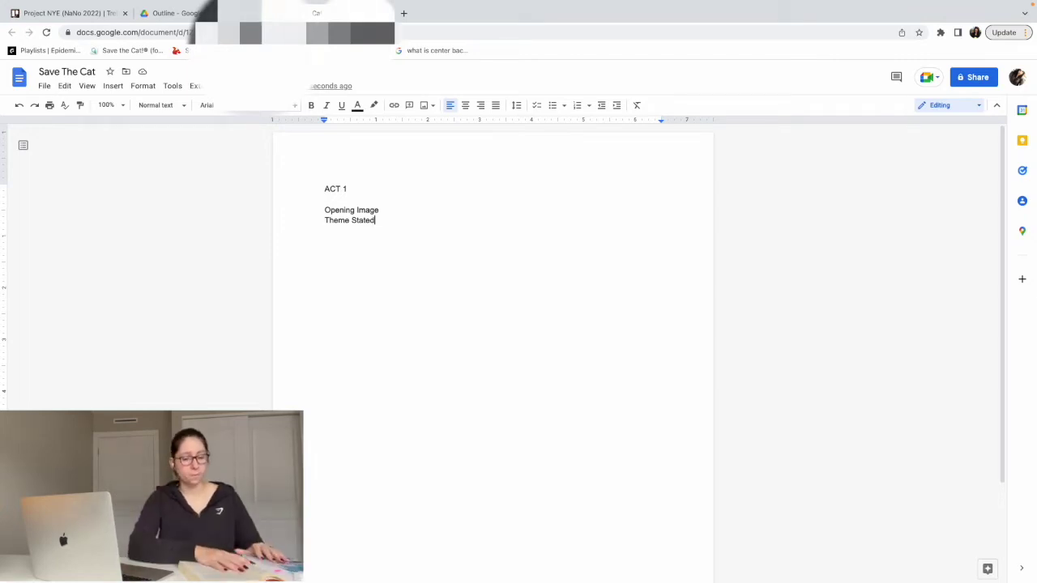
{"action": "key", "text": "Return"}
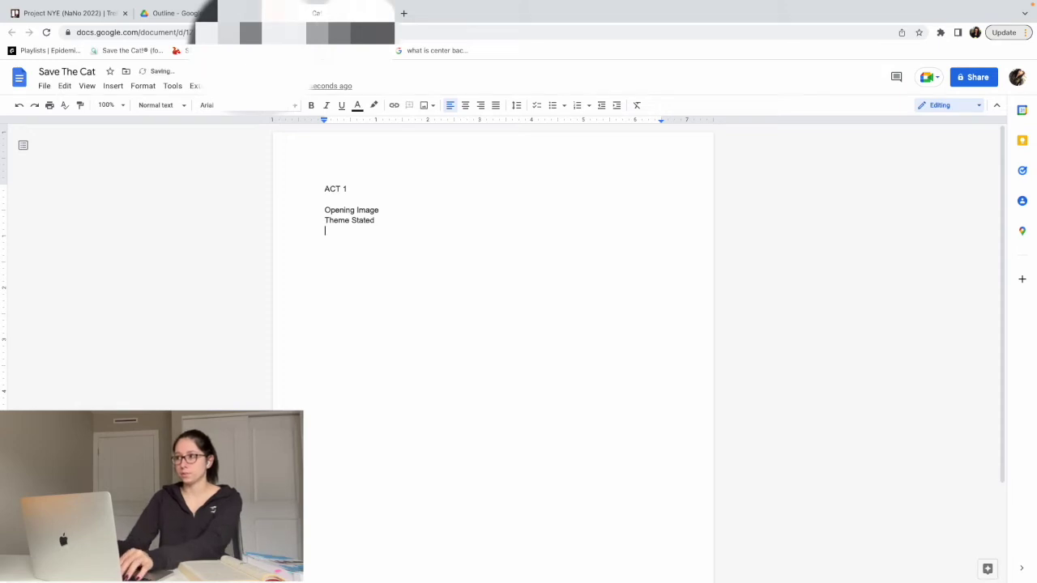
{"action": "type", "text": "Setup"}
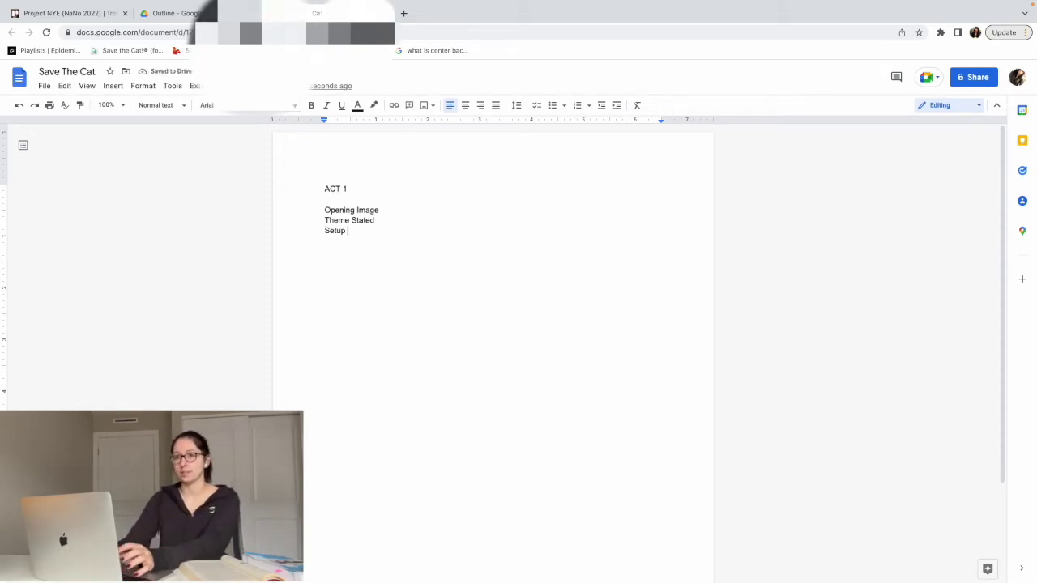
Separate the Opening Image, Theme Stated and Setup lines with blank lines
{"action": "left_click", "coordinate": [399, 221]}
{"action": "key", "text": "Return"}
{"action": "left_click", "coordinate": [394, 211]}
{"action": "key", "text": "Return"}
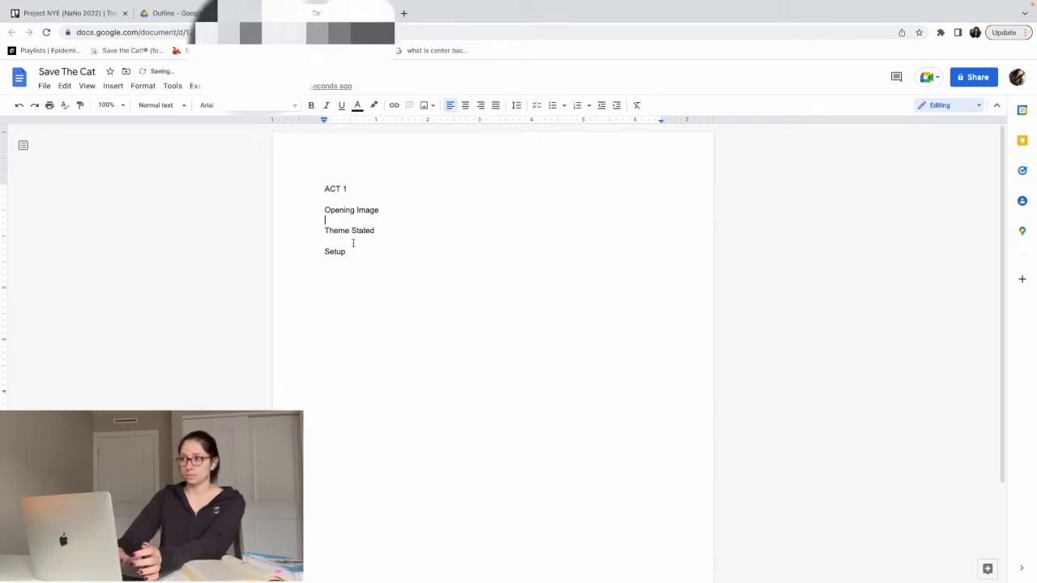
Add the beats "Catalyst" and "Debate" below Setup, each set off by a blank line
{"action": "left_click", "coordinate": [351, 251]}
{"action": "key", "text": "Return"}
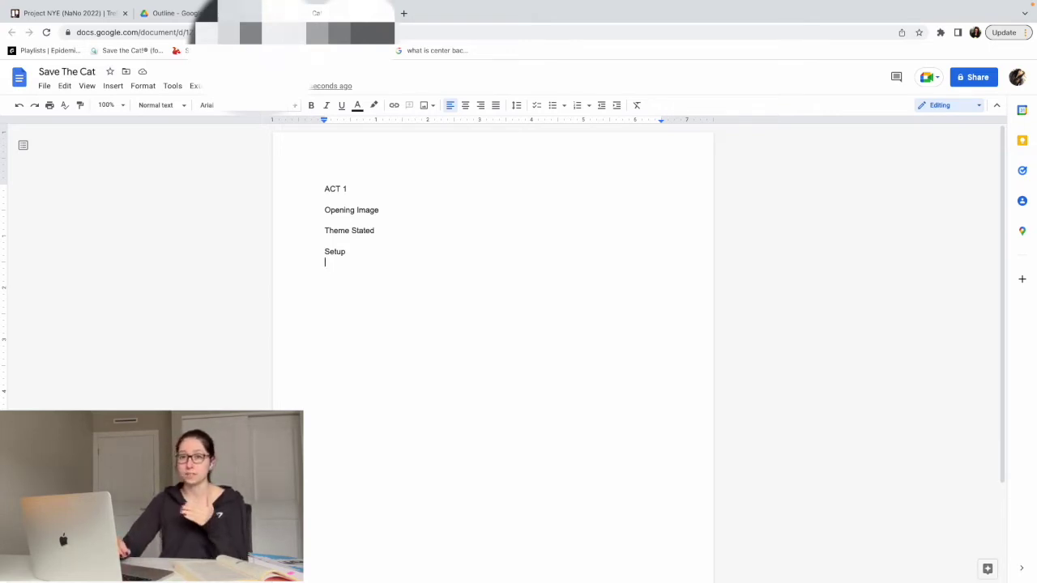
{"action": "left_click", "coordinate": [383, 249]}
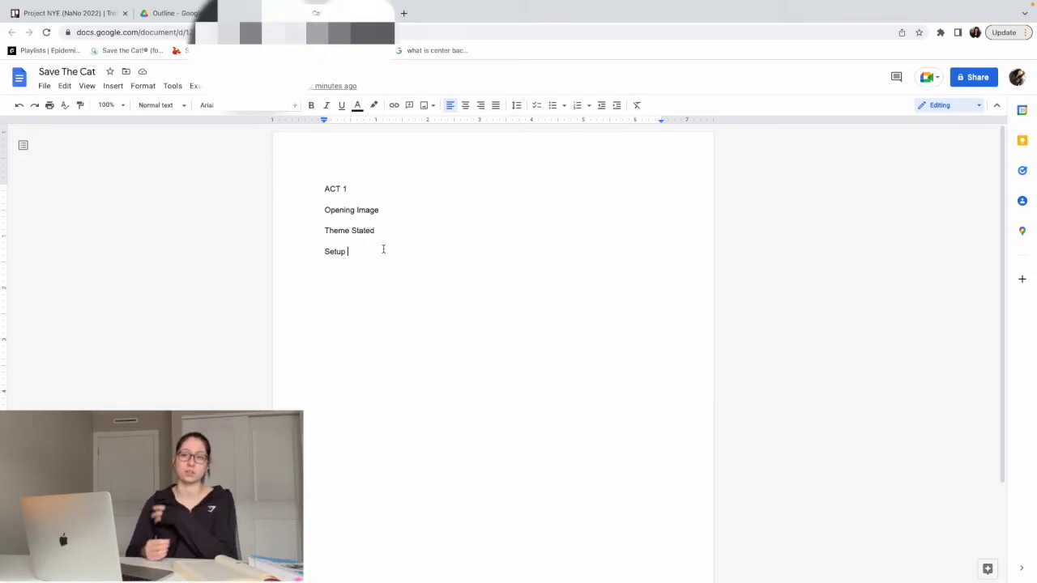
{"action": "key", "text": "Return"}
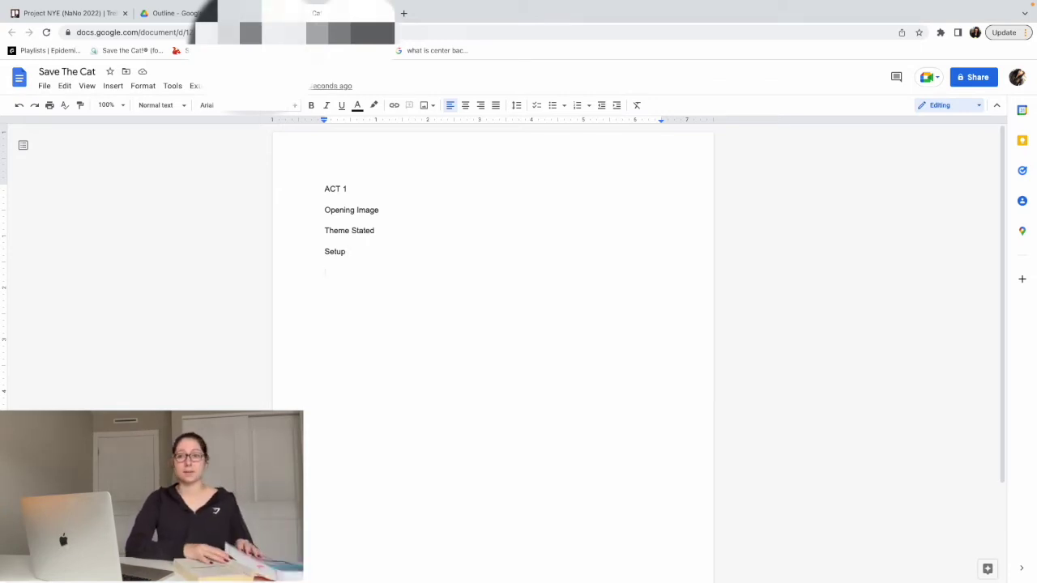
{"action": "type", "text": "Ca"}
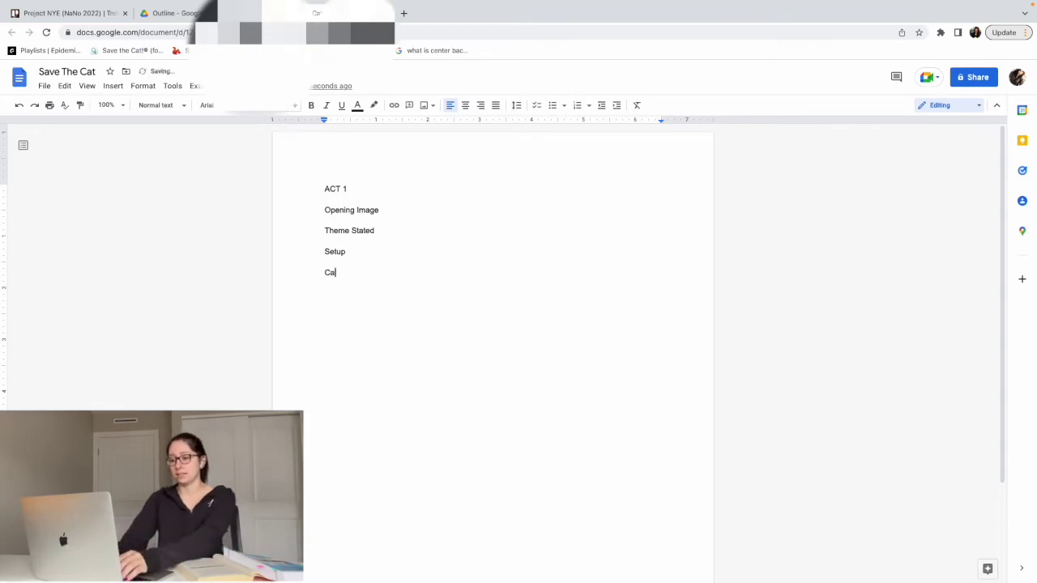
{"action": "type", "text": "talyst"}
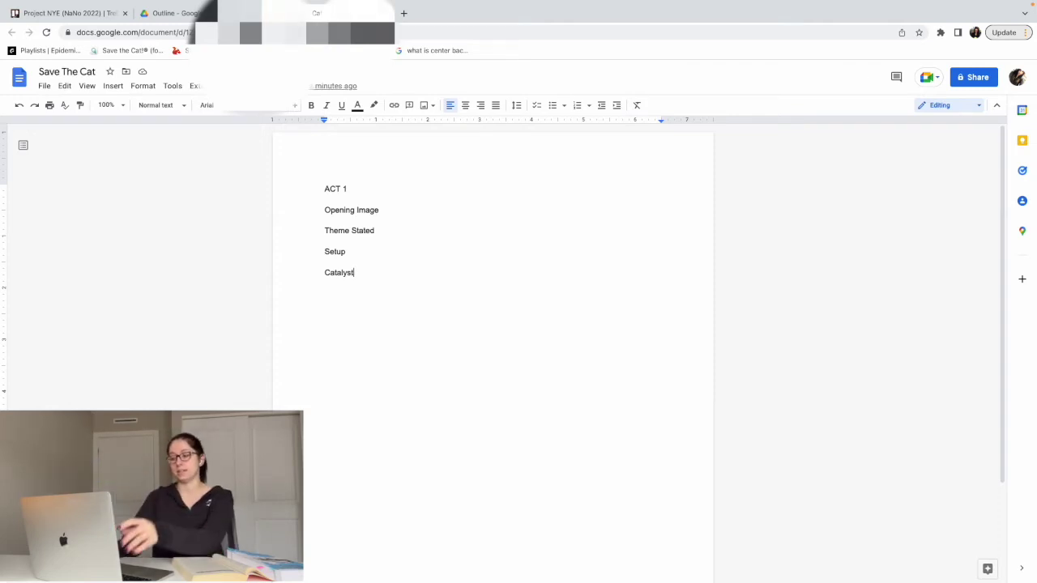
{"action": "key", "text": "Return"}
{"action": "type", "text": "Debate"}
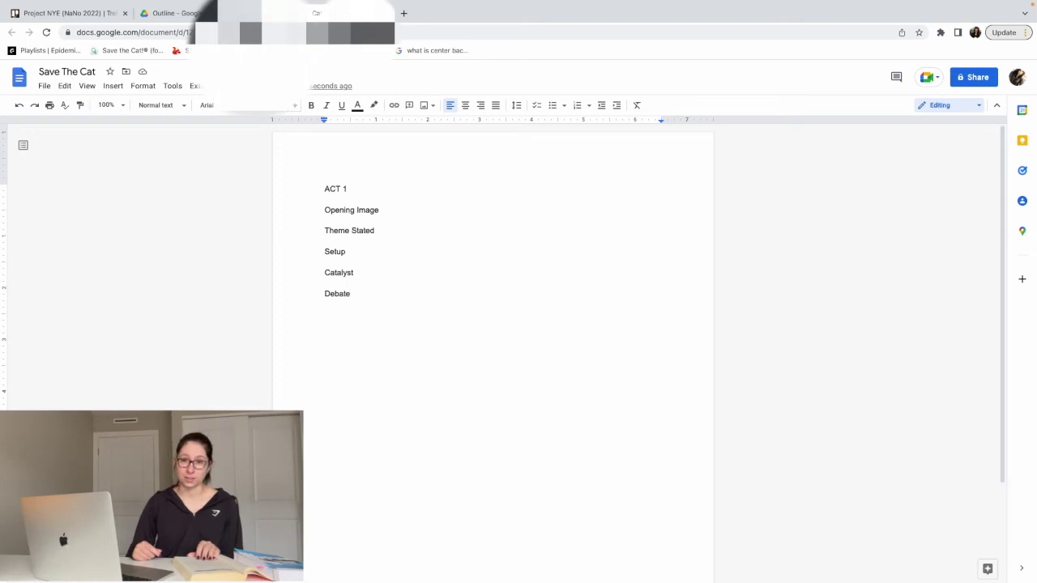
Add the heading "ACT 2" below Debate with an extra blank line above it
{"action": "key", "text": "Return"}
{"action": "type", "text": "ACT"}
{"action": "key", "text": "Left"}
{"action": "key", "text": "Left"}
{"action": "key", "text": "Left"}
{"action": "key", "text": "Return"}
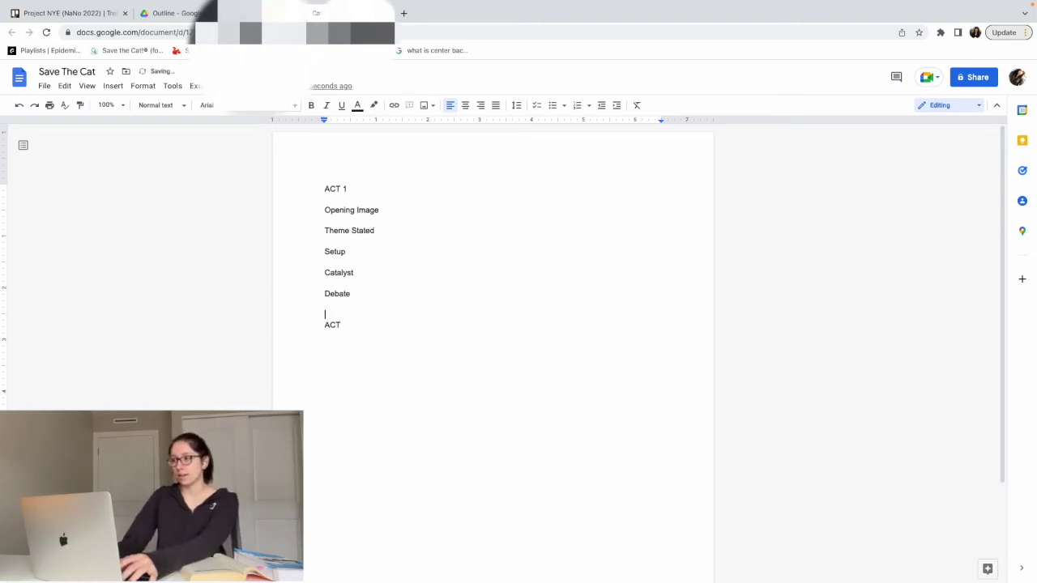
{"action": "key", "text": "Right"}
{"action": "key", "text": "Right"}
{"action": "key", "text": "Right"}
{"action": "type", "text": "2"}
{"action": "key", "text": "Return"}
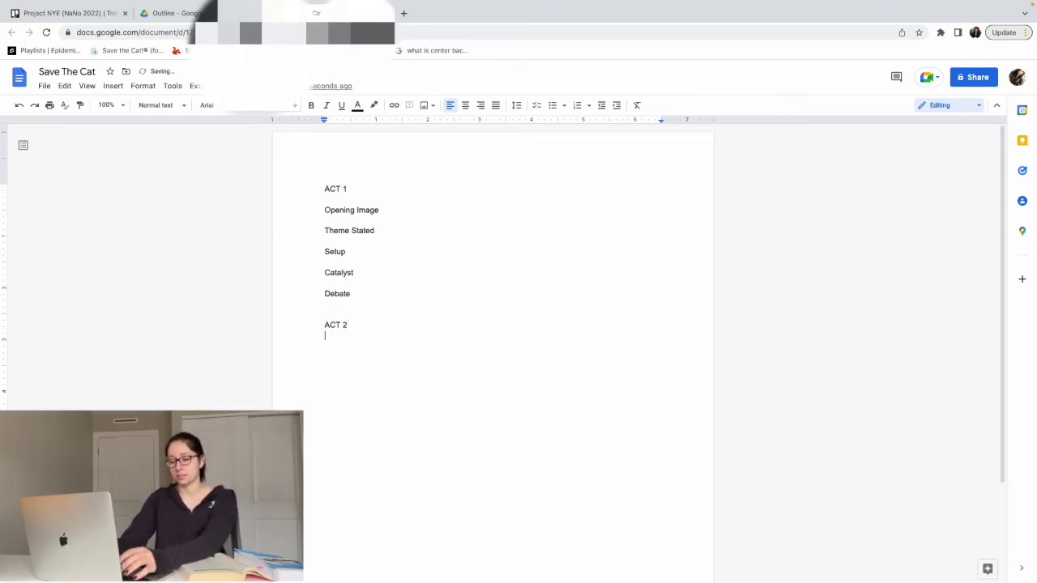
Write "Break into 2" as the first beat under ACT 2, replacing the all-caps wording and correcting the typos
{"action": "type", "text": "BREAK"}
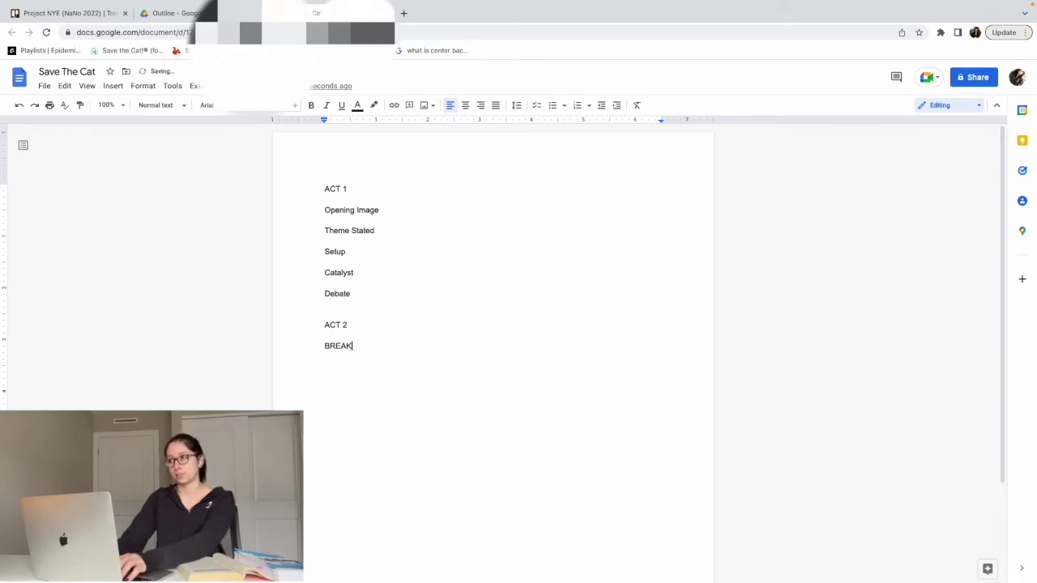
{"action": "key", "text": "BackSpace"}
{"action": "key", "text": "BackSpace"}
{"action": "key", "text": "BackSpace"}
{"action": "key", "text": "BackSpace"}
{"action": "type", "text": "rsk"}
{"action": "key", "text": "BackSpace"}
{"action": "key", "text": "BackSpace"}
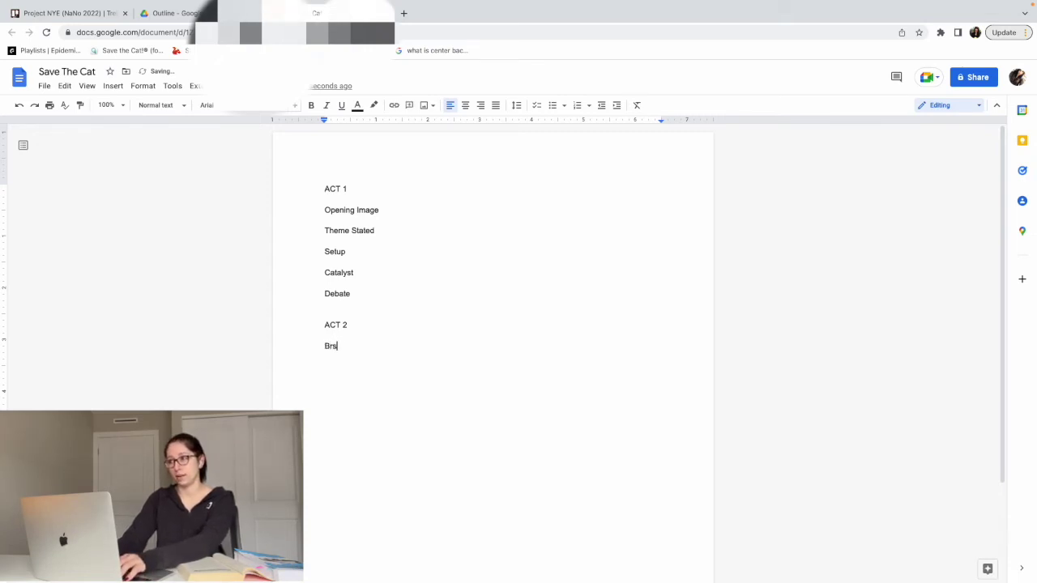
{"action": "type", "text": "eak into 2"}
{"action": "key", "text": "Return"}
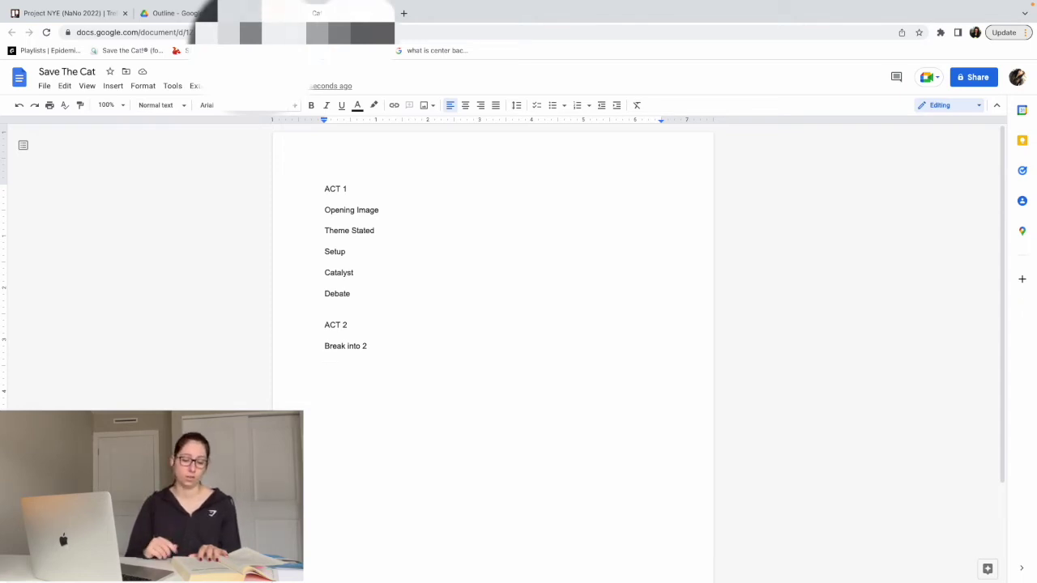
Add the beat "Midpoint" under Break into 2, leaving empty lines between the two
{"action": "key", "text": "Return"}
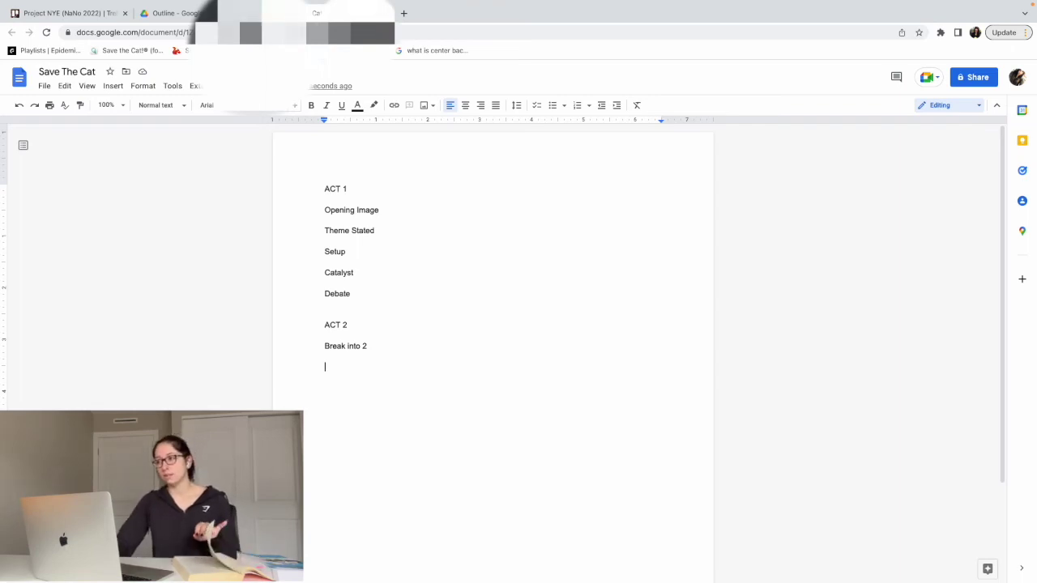
{"action": "key", "text": "Return"}
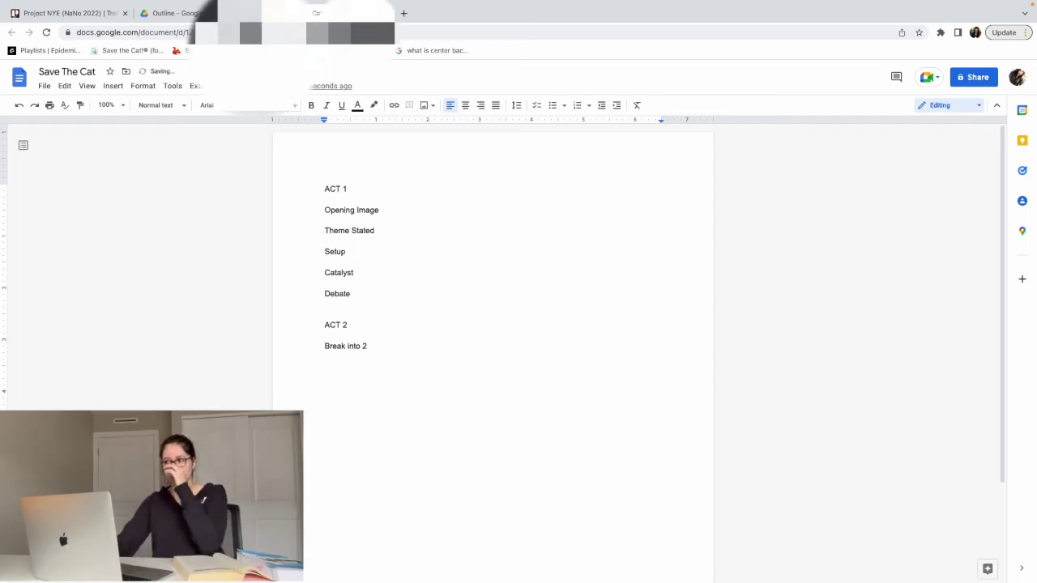
{"action": "type", "text": "Midpoint"}
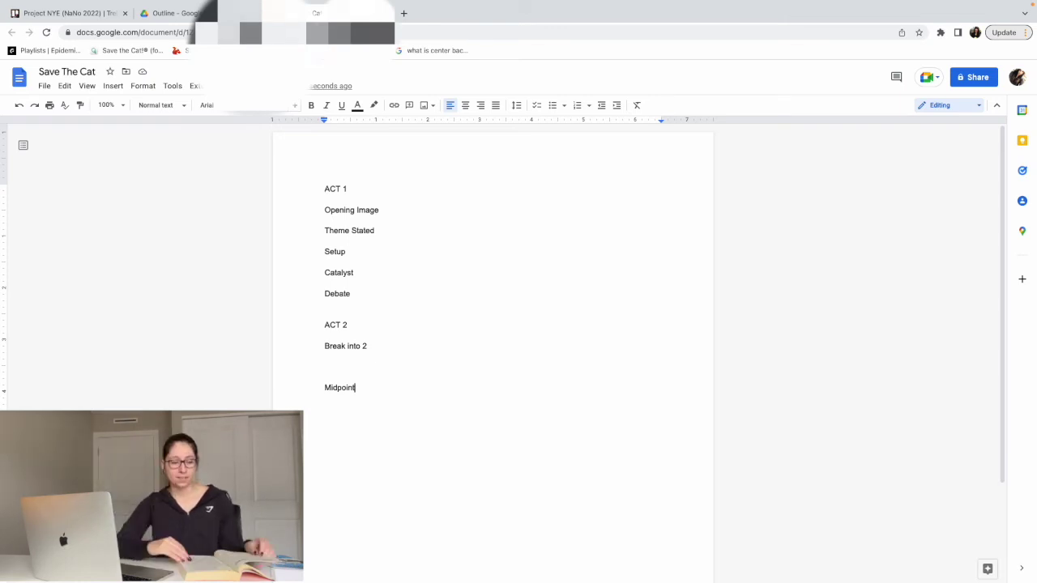
Fill in the beats "B Story" and "Fun and Games" between Break into 2 and Midpoint
{"action": "left_click", "coordinate": [337, 369]}
{"action": "type", "text": "B Story"}
{"action": "key", "text": "Return"}
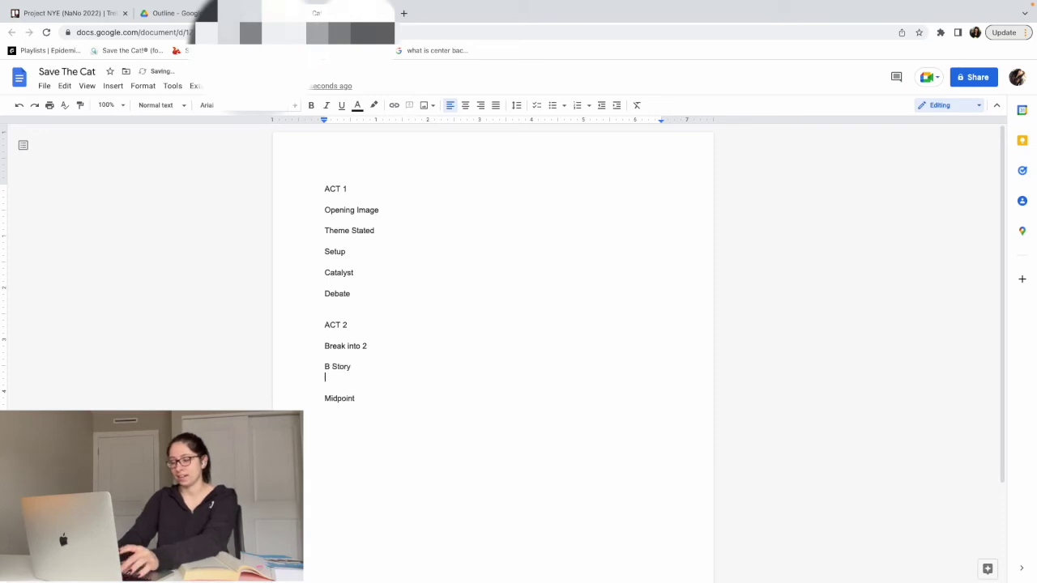
{"action": "type", "text": "Fun and A"}
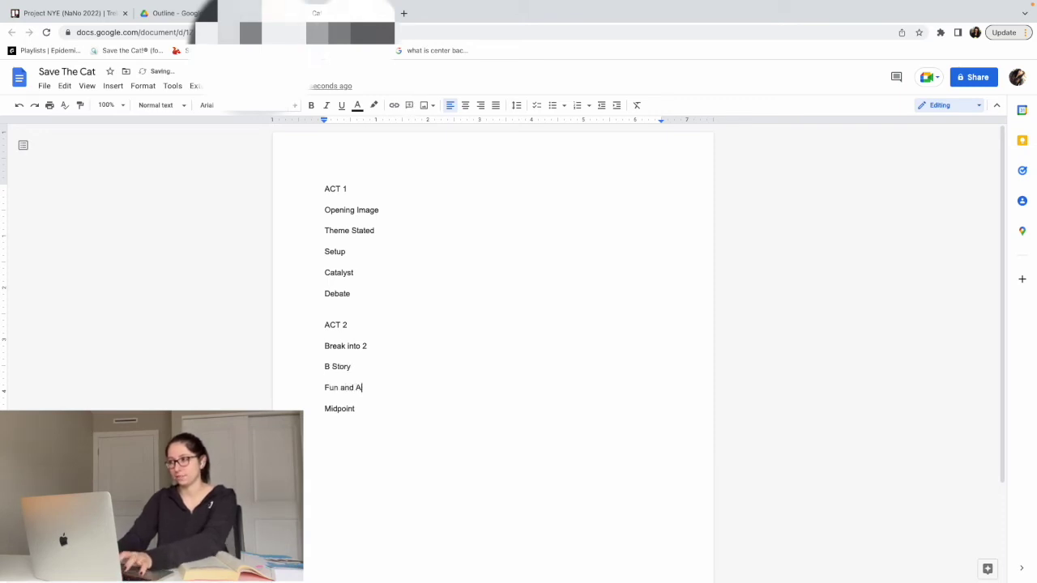
{"action": "key", "text": "BackSpace"}
{"action": "type", "text": "Games"}
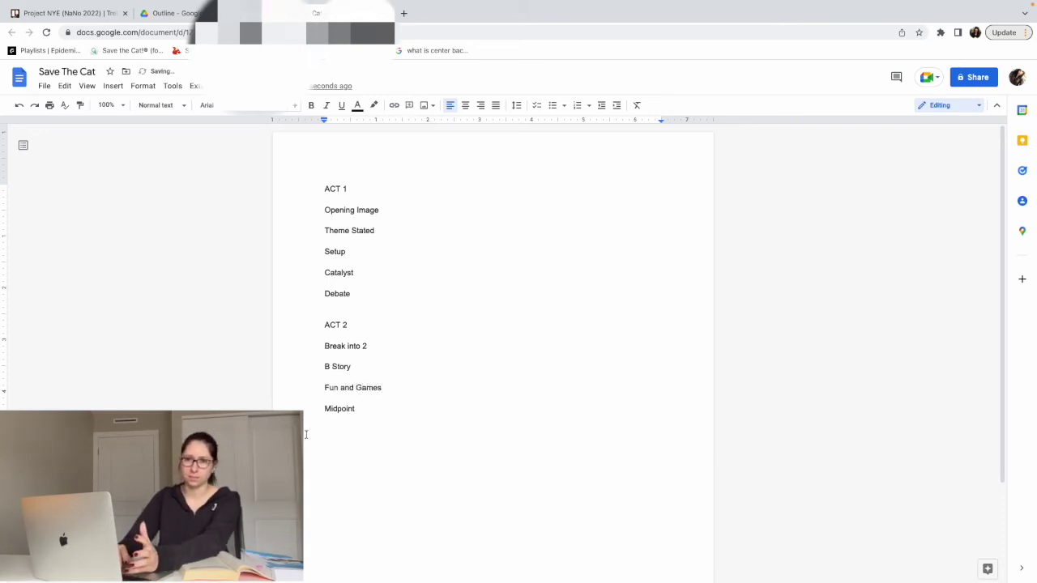
Add the beat "Bad Guys Close in" below Midpoint, followed by a blank line
{"action": "left_click", "coordinate": [351, 435]}
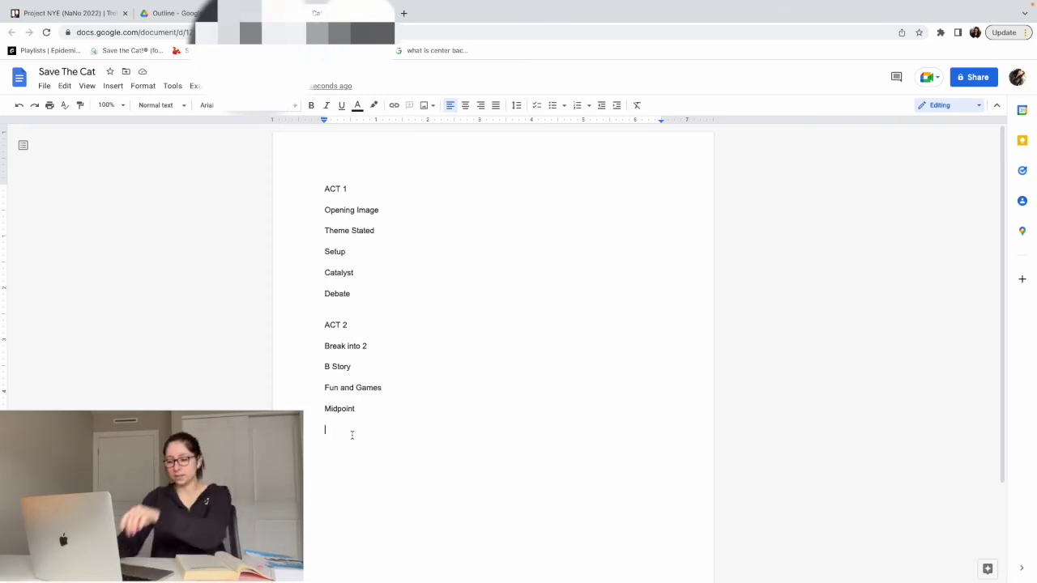
{"action": "type", "text": "Bad Guys Clo"}
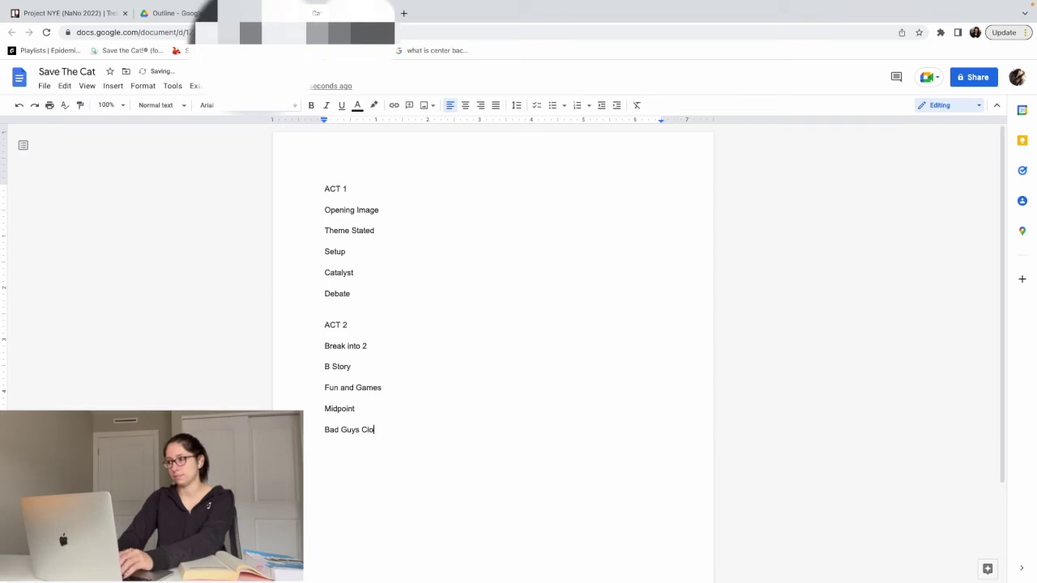
{"action": "type", "text": "ose in"}
{"action": "key", "text": "shift+Return"}
{"action": "type", "text": "All"}
{"action": "key", "text": "BackSpace"}
{"action": "key", "text": "BackSpace"}
{"action": "key", "text": "BackSpace"}
{"action": "key", "text": "BackSpace"}
{"action": "key", "text": "Return"}
Add the beat "All is Lost" below Bad Guys Close in, with a lowercase "is"
{"action": "type", "text": "All "}
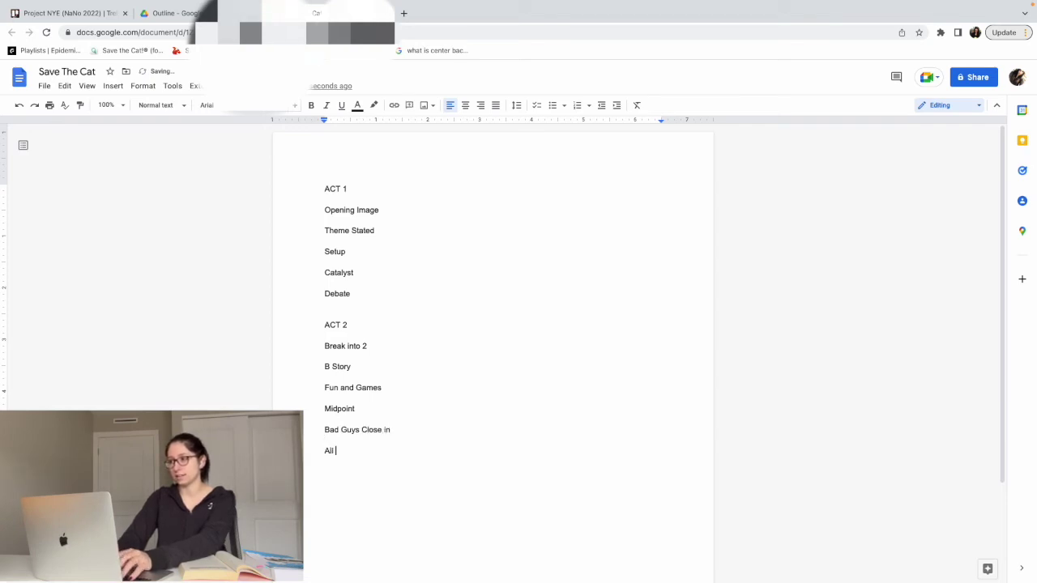
{"action": "type", "text": "Is"}
{"action": "key", "text": "BackSpace"}
{"action": "key", "text": "BackSpace"}
{"action": "type", "text": "I"}
{"action": "key", "text": "BackSpace"}
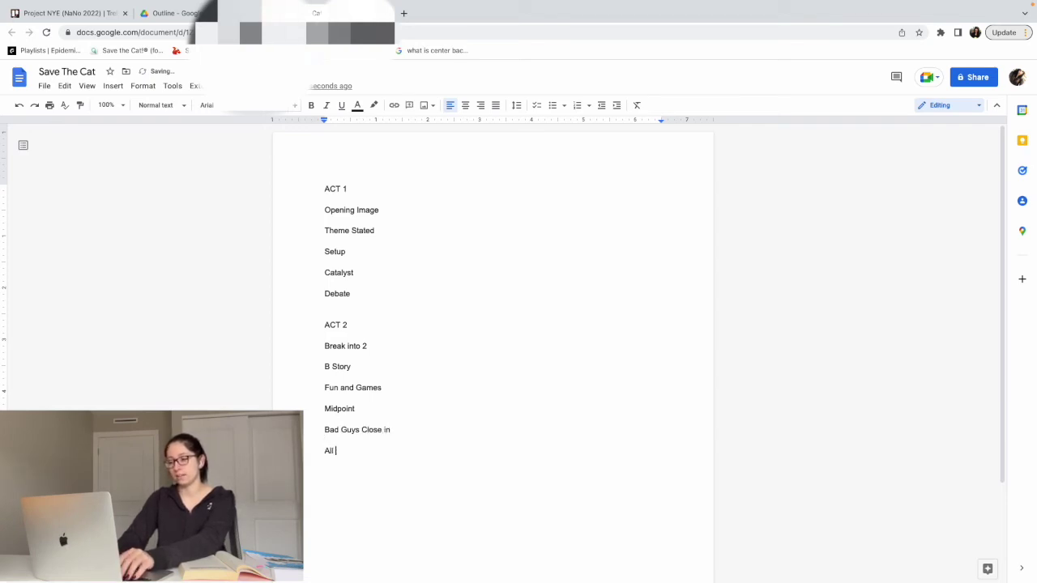
{"action": "type", "text": "is Lost"}
Add the beat "Dark Night of the Soul" below All is Lost, separated by a blank line
{"action": "key", "text": "shift+Return"}
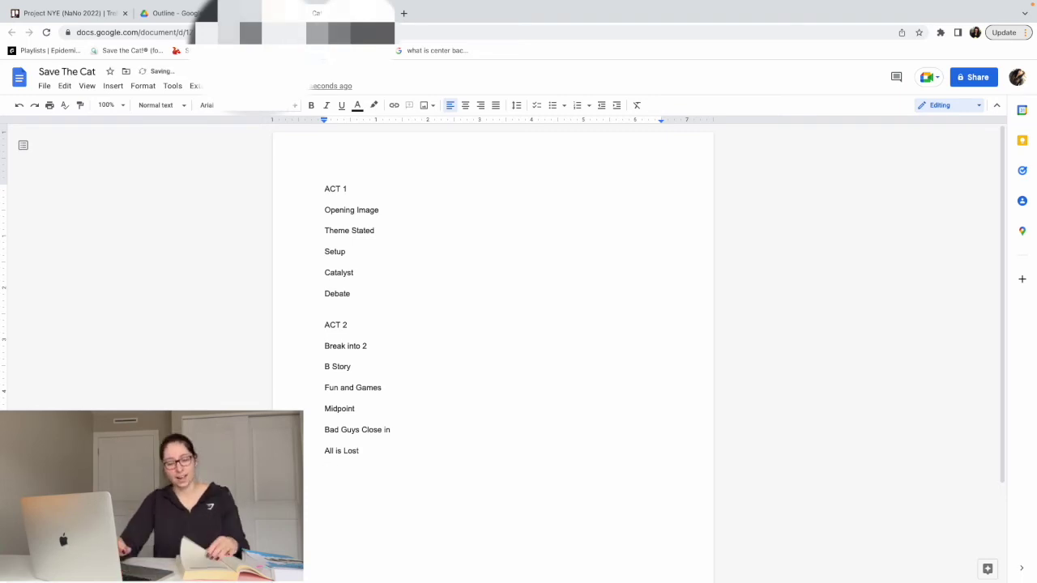
{"action": "type", "text": "Dar"}
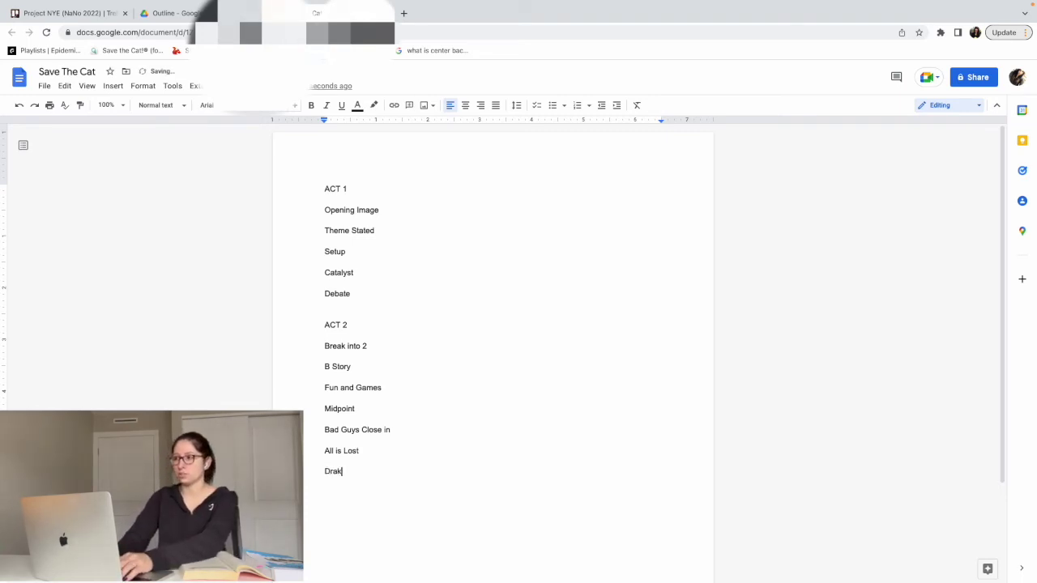
{"action": "type", "text": "k"}
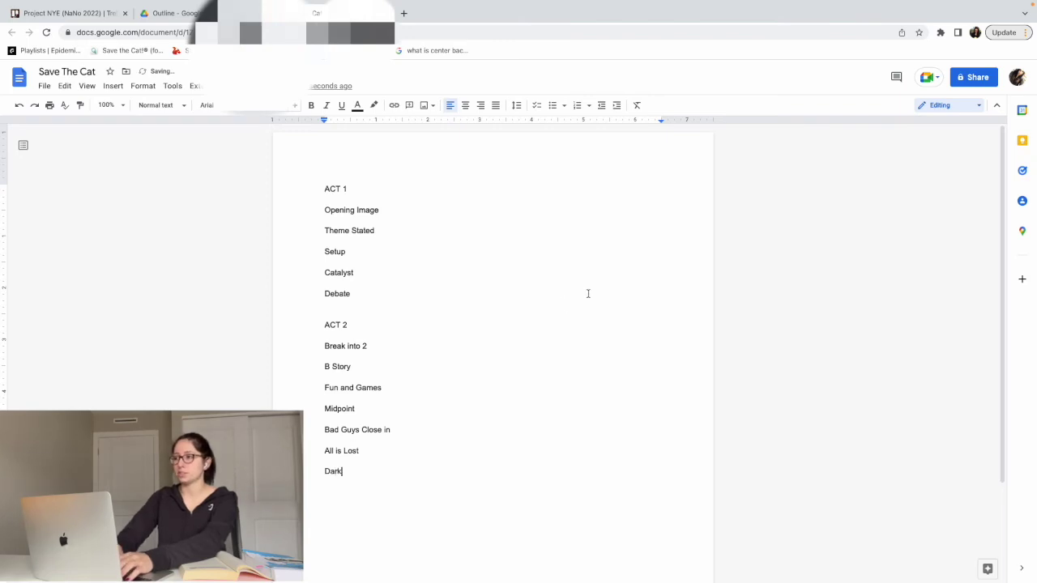
{"action": "double_click", "coordinate": [338, 292]}
{"action": "left_click", "coordinate": [350, 477]}
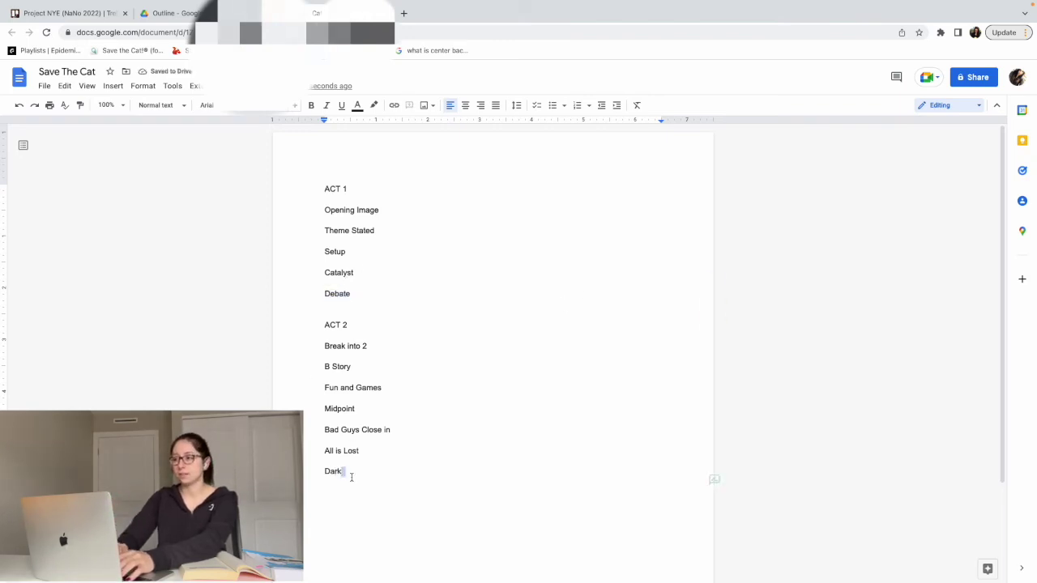
{"action": "type", "text": "ight"}
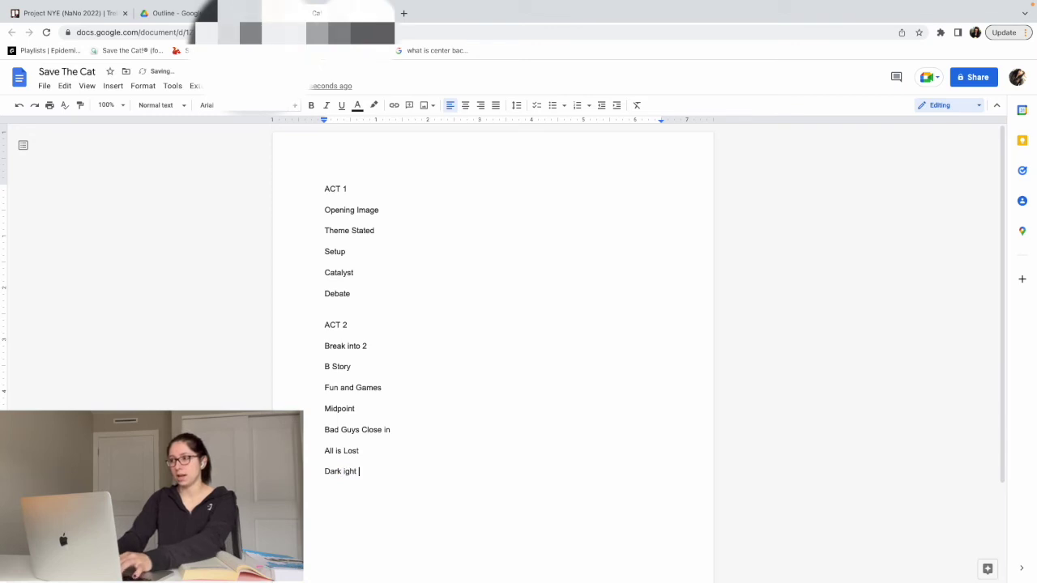
{"action": "key", "text": "BackSpace"}
{"action": "key", "text": "BackSpace"}
{"action": "key", "text": "BackSpace"}
{"action": "key", "text": "BackSpace"}
{"action": "key", "text": "BackSpace"}
{"action": "type", "text": "Ni"}
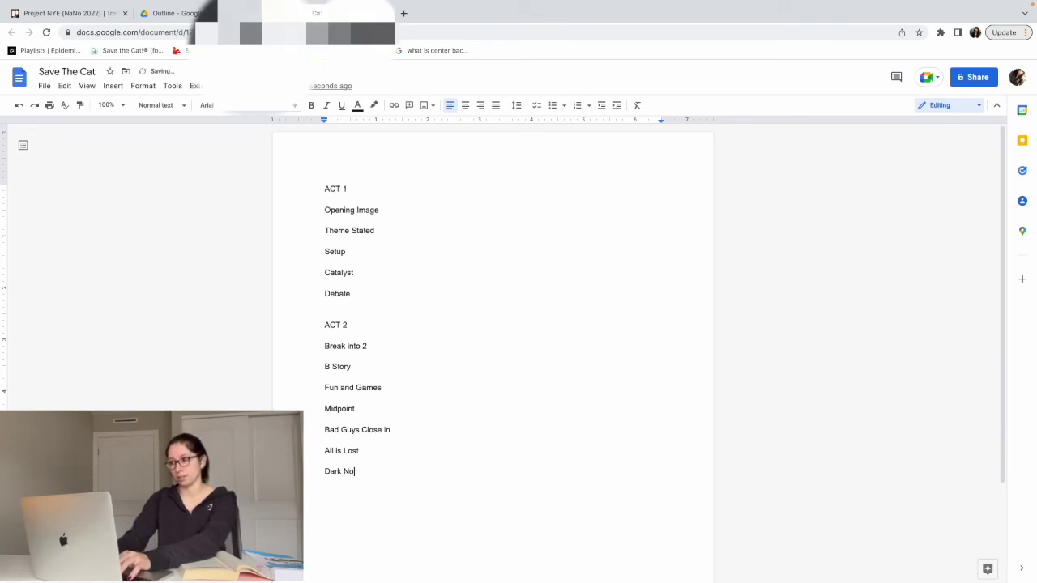
{"action": "type", "text": "ght "}
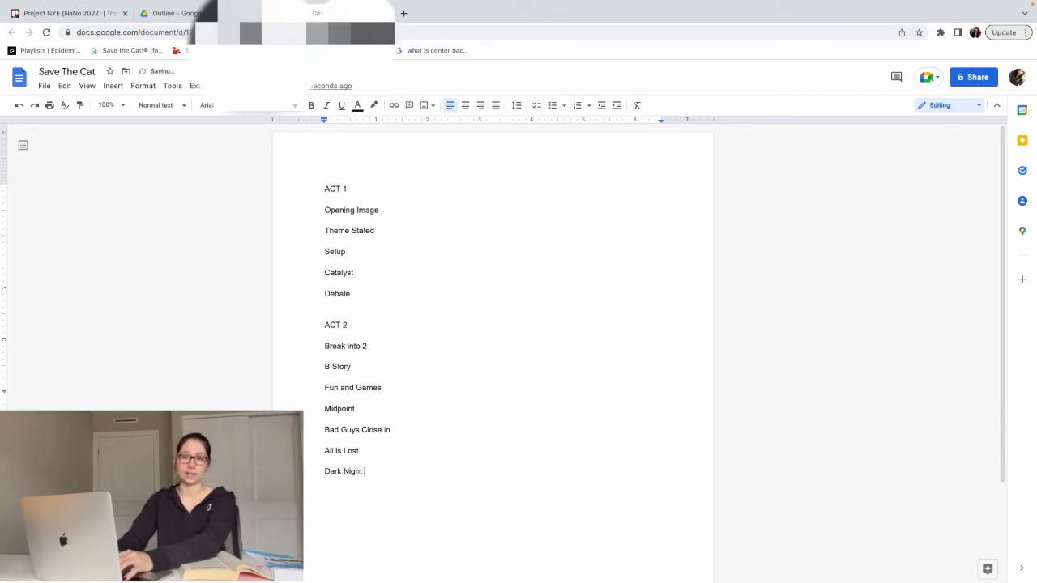
{"action": "type", "text": "of the Soul"}
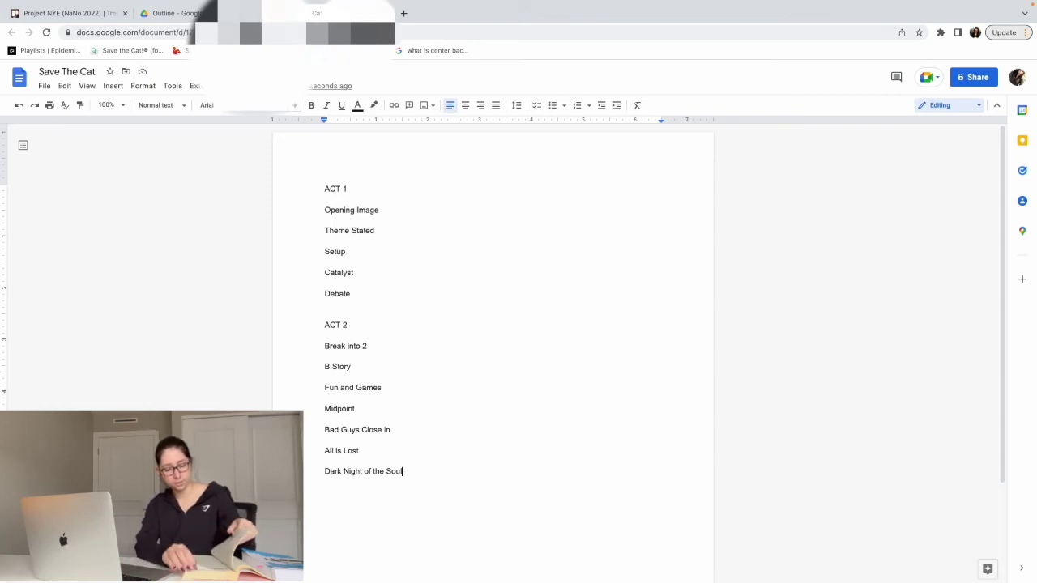
Start a new section headed "ACT 3" below Dark Night of the Soul, with "Break Into 3" as its first beat
{"action": "key", "text": "Return"}
{"action": "key", "text": "Return"}
{"action": "type", "text": "ACT 3"}
{"action": "key", "text": "Return"}
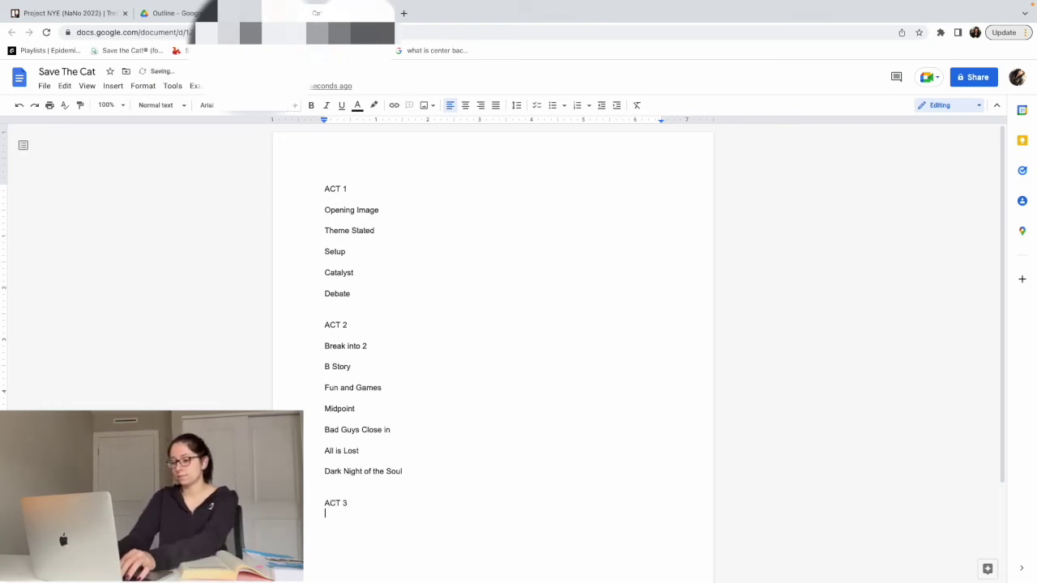
{"action": "type", "text": "Break Into 3"}
{"action": "key", "text": "Return"}
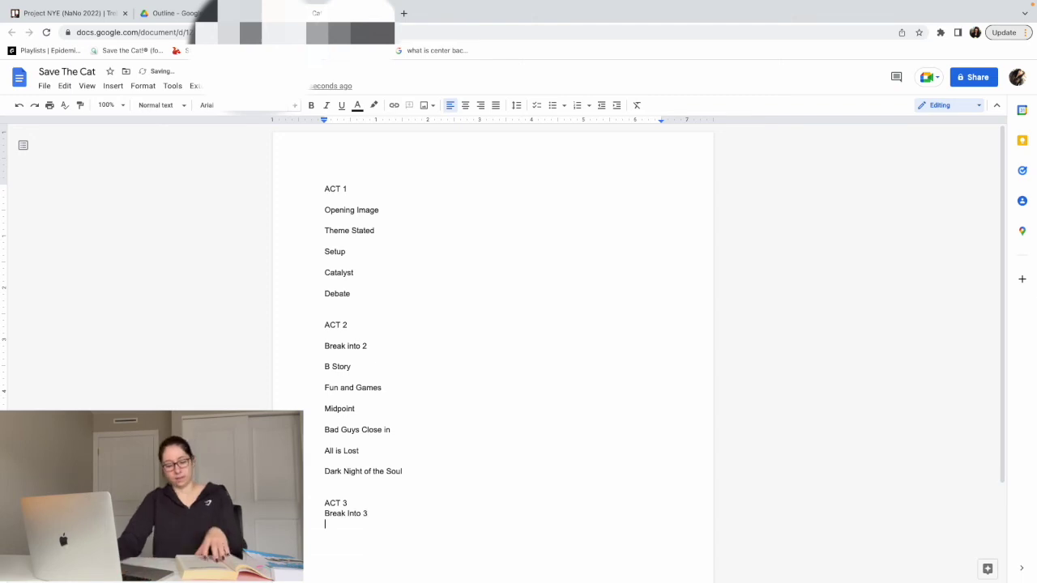
Add the beats "Finale" and "Final Image" below Break Into 3, with blank lines between the beats
{"action": "key", "text": "Return"}
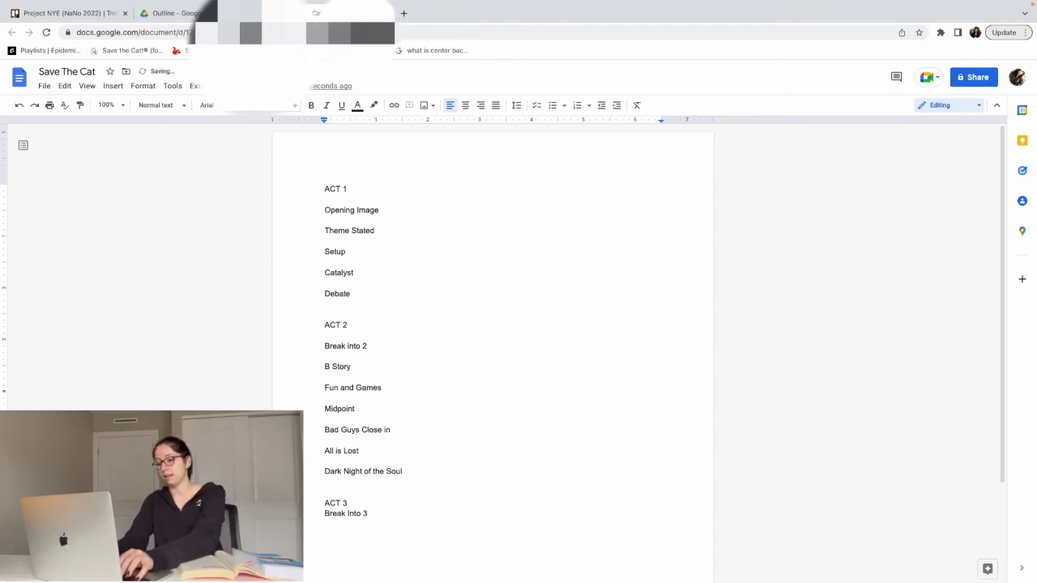
{"action": "type", "text": "Finale"}
{"action": "key", "text": "Return"}
{"action": "type", "text": "F"}
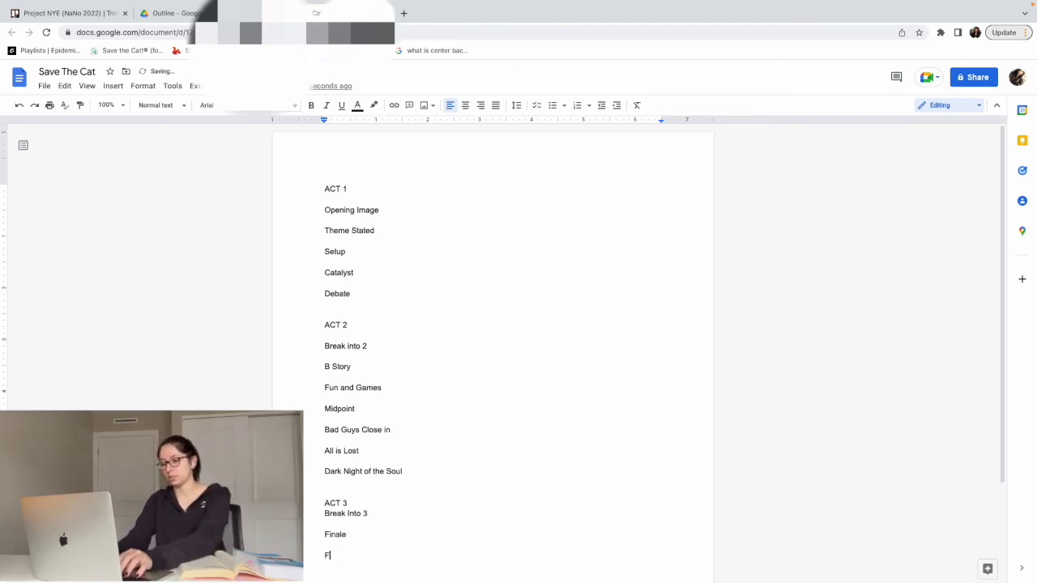
{"action": "type", "text": "inal Image"}
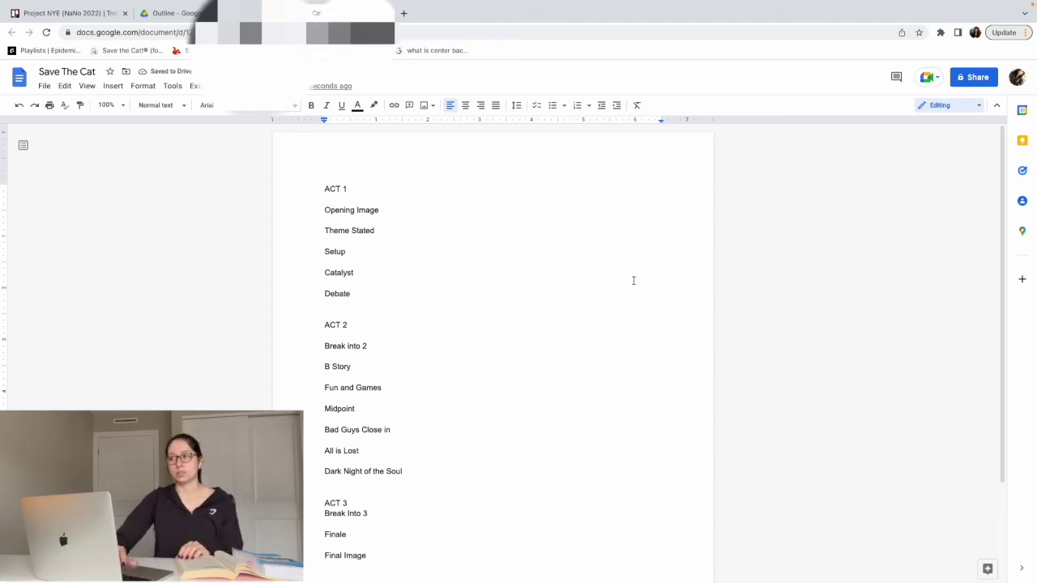
{"action": "triple_click", "coordinate": [351, 209]}
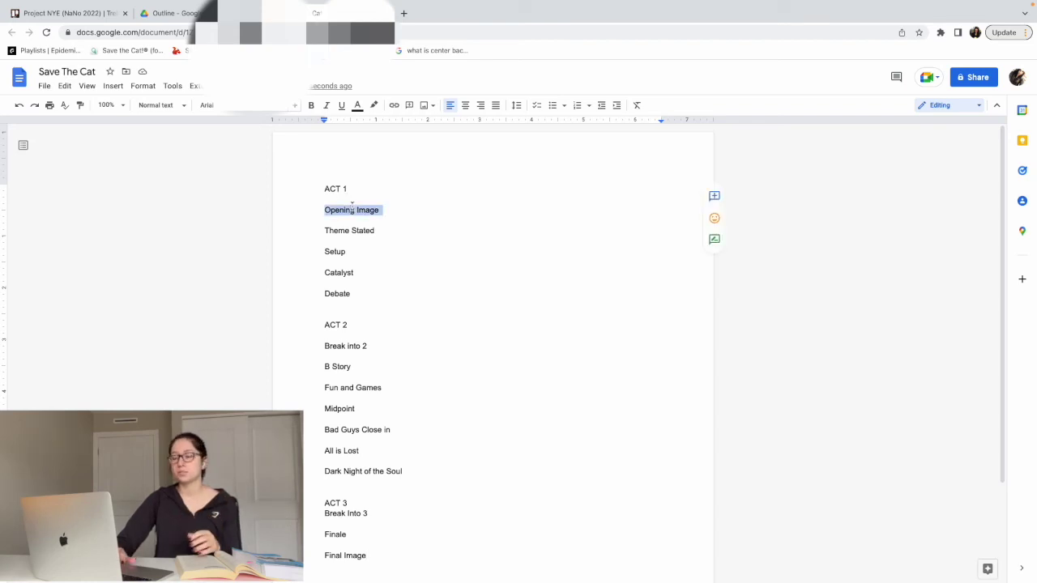
{"action": "scroll", "coordinate": [439, 413], "scroll_direction": "down", "scroll_amount": 2}
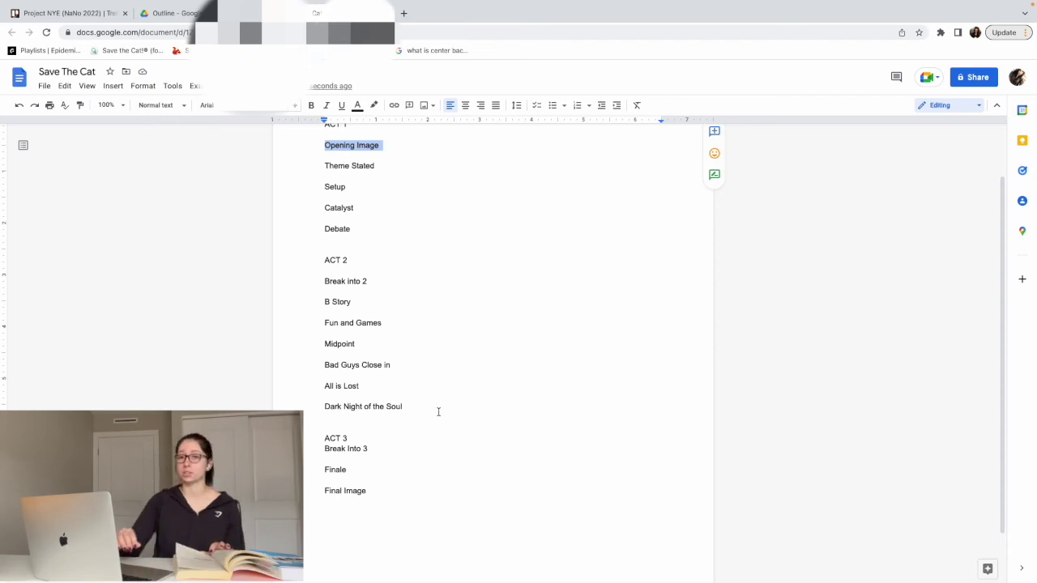
{"action": "left_click", "coordinate": [363, 487]}
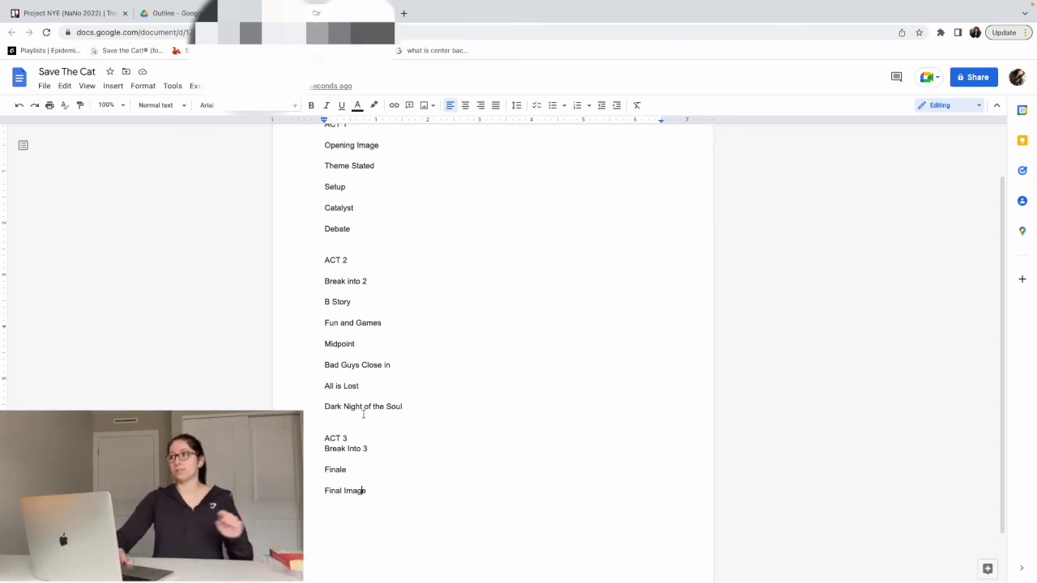
Highlight the Opening Image beat under ACT 1 in bright yellow
{"action": "scroll", "coordinate": [335, 175], "scroll_direction": "up", "scroll_amount": 1}
{"action": "triple_click", "coordinate": [335, 174]}
{"action": "left_click", "coordinate": [374, 105]}
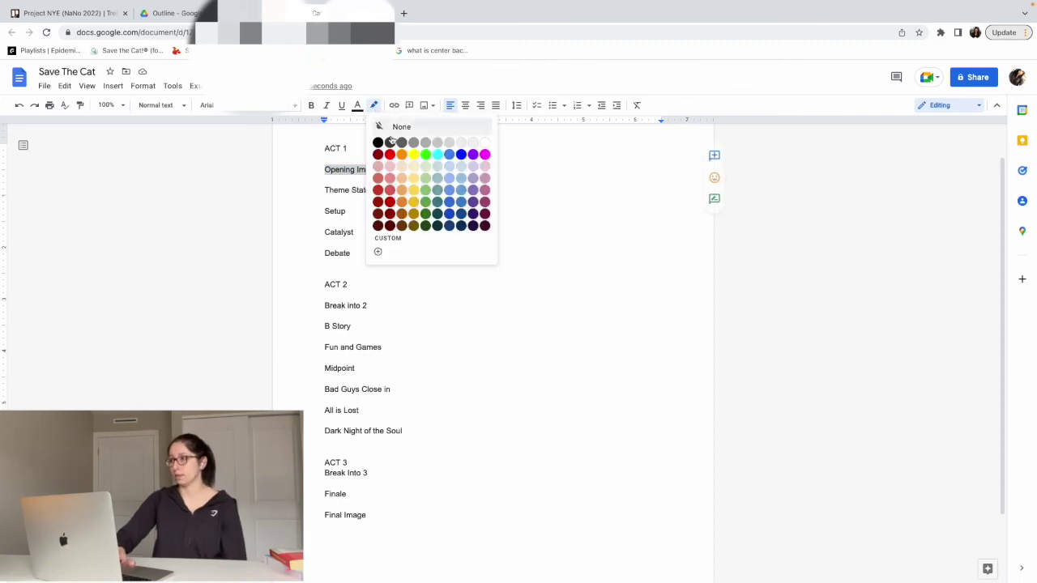
{"action": "left_click", "coordinate": [413, 154]}
{"action": "left_click", "coordinate": [414, 215]}
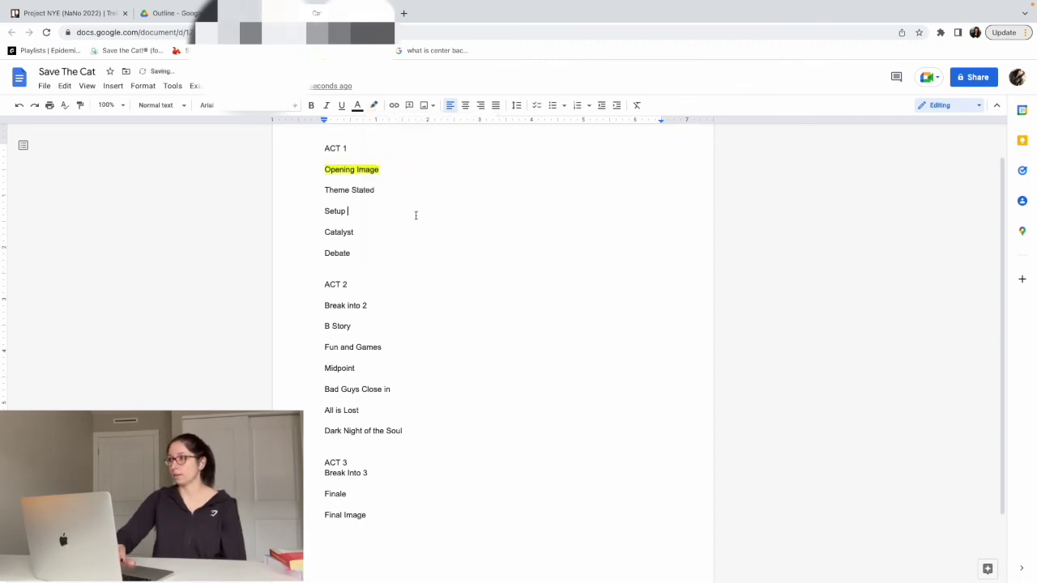
Change the highlight of the Opening Image beat to light purple
{"action": "double_click", "coordinate": [351, 172]}
{"action": "triple_click", "coordinate": [352, 172]}
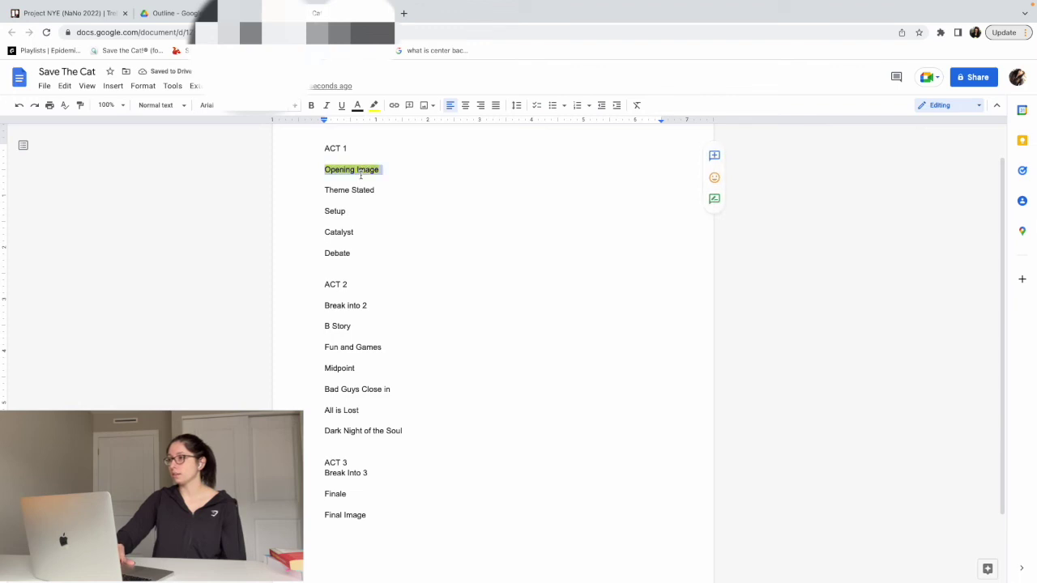
{"action": "left_click", "coordinate": [377, 106]}
{"action": "left_click", "coordinate": [391, 126]}
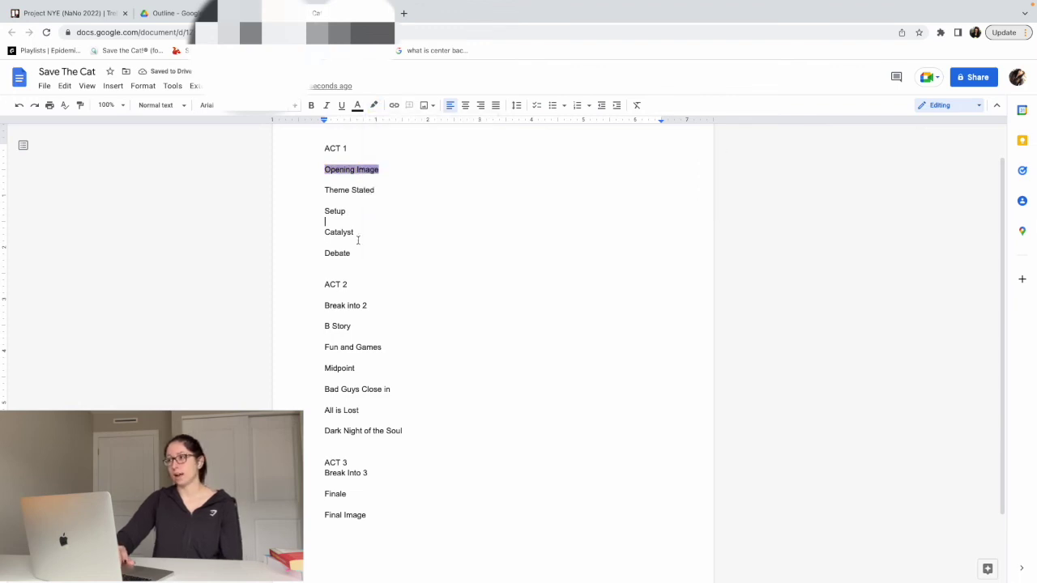
Highlight the Setup and Catalyst beats in the same light purple as Opening Image
{"action": "mouse_move", "coordinate": [358, 231]}
{"action": "left_mouse_down"}
{"action": "mouse_move", "coordinate": [315, 233]}
{"action": "mouse_move", "coordinate": [355, 233]}
{"action": "left_mouse_up"}
{"action": "left_click", "coordinate": [325, 210]}
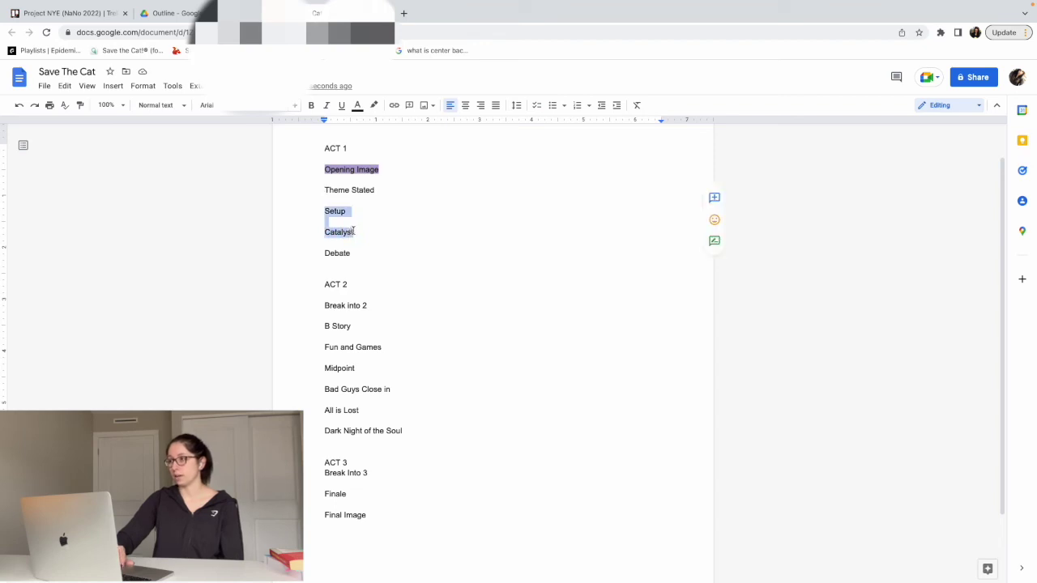
{"action": "left_click", "coordinate": [374, 105]}
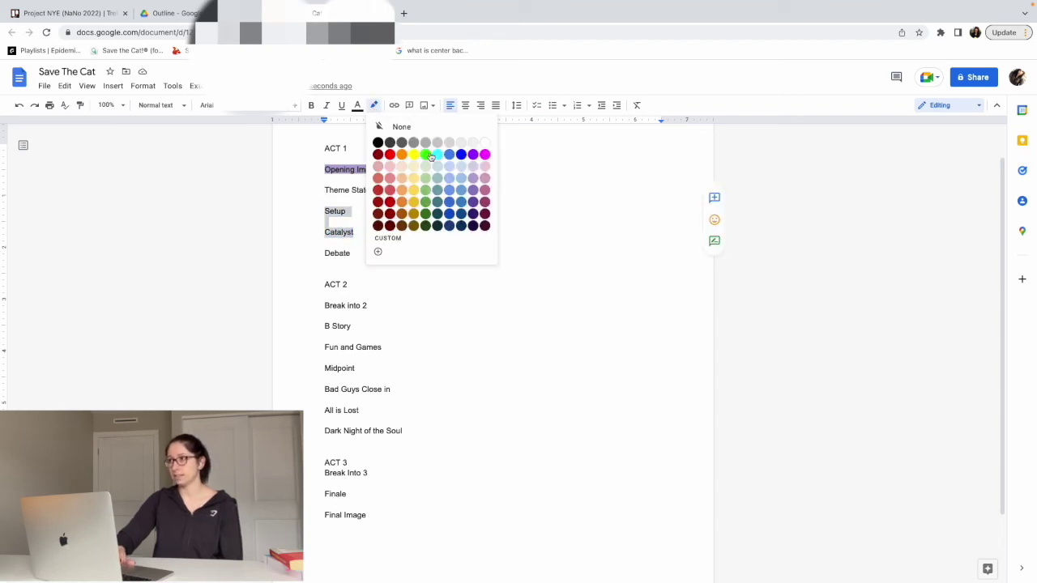
{"action": "left_click", "coordinate": [473, 177]}
{"action": "left_click", "coordinate": [416, 315]}
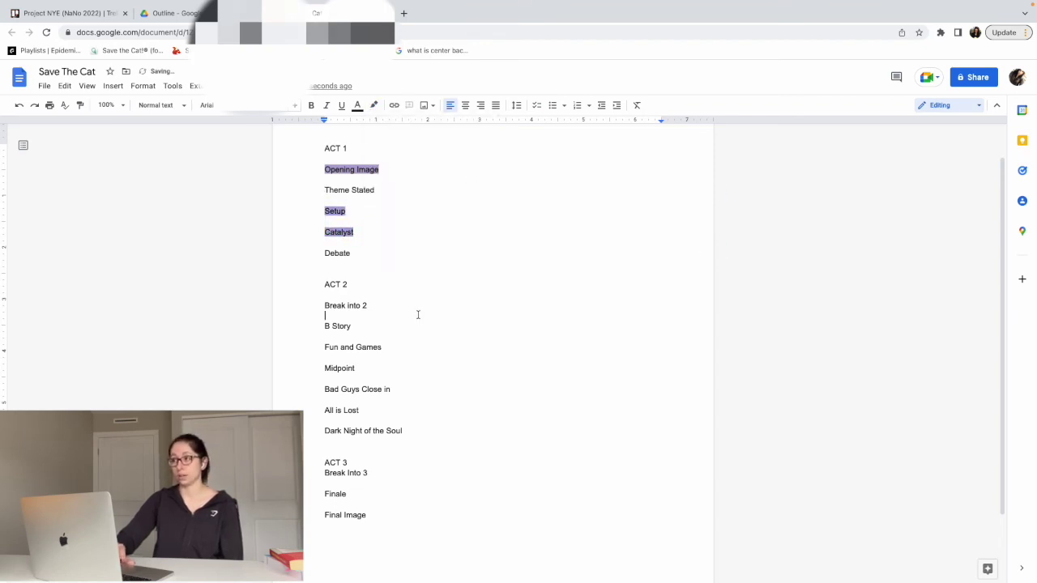
Highlight the Break into 2 and Midpoint beats under ACT 2 in the same light purple
{"action": "scroll", "coordinate": [352, 284], "scroll_direction": "down", "scroll_amount": 2}
{"action": "left_click_drag", "start_coordinate": [325, 222], "coordinate": [368, 222]}
{"action": "left_click", "coordinate": [374, 105]}
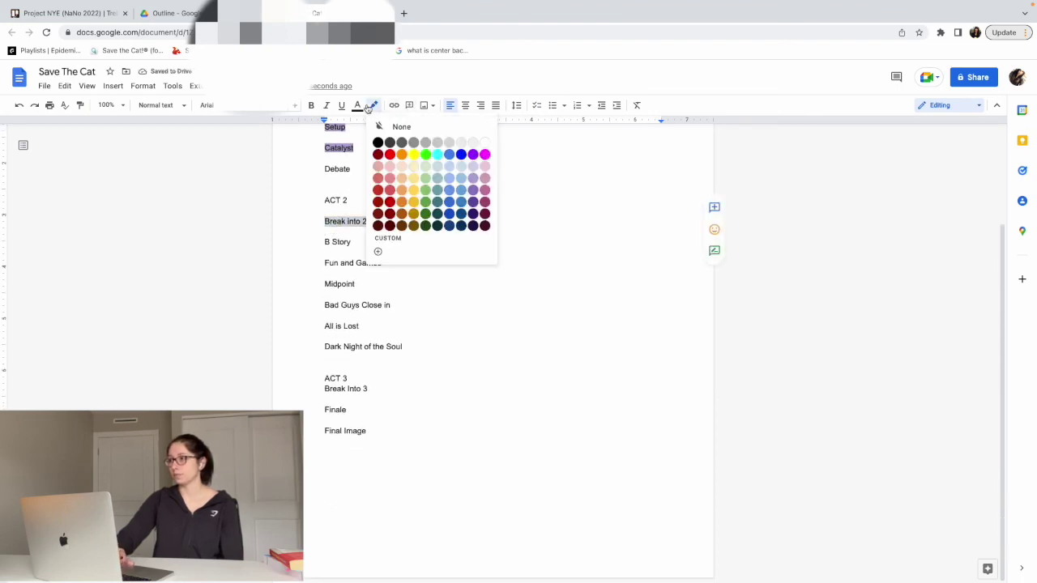
{"action": "left_click", "coordinate": [473, 165]}
{"action": "left_click_drag", "start_coordinate": [325, 284], "coordinate": [354, 284]}
{"action": "key", "text": "super+y"}
{"action": "left_click", "coordinate": [308, 293]}
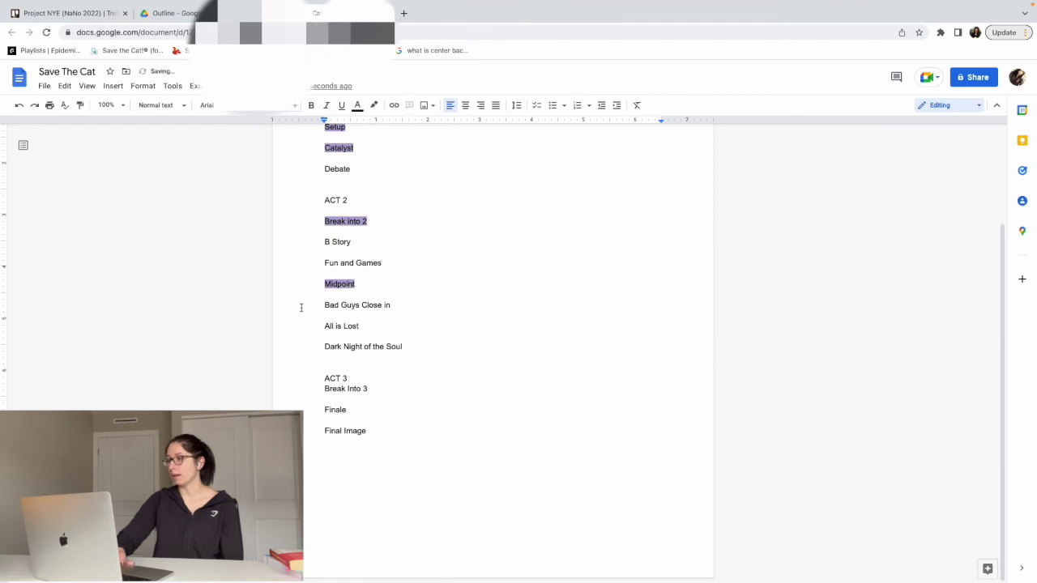
Highlight the All is Lost beat in ACT 2 and the Final Image beat in ACT 3 in the same light purple
{"action": "left_click_drag", "start_coordinate": [325, 326], "coordinate": [358, 327]}
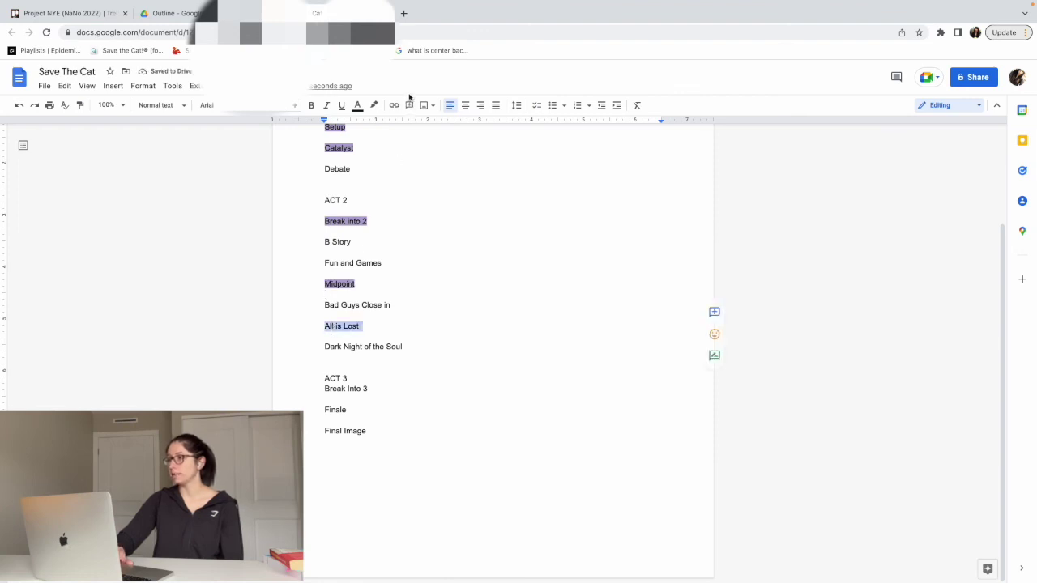
{"action": "key", "text": "super+y"}
{"action": "triple_click", "coordinate": [345, 431]}
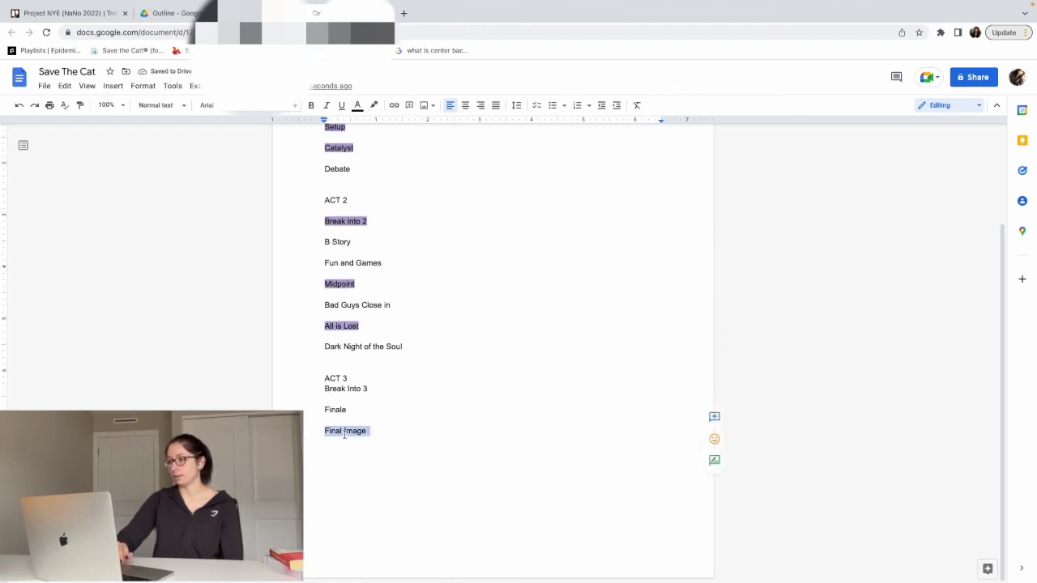
{"action": "left_click", "coordinate": [373, 105]}
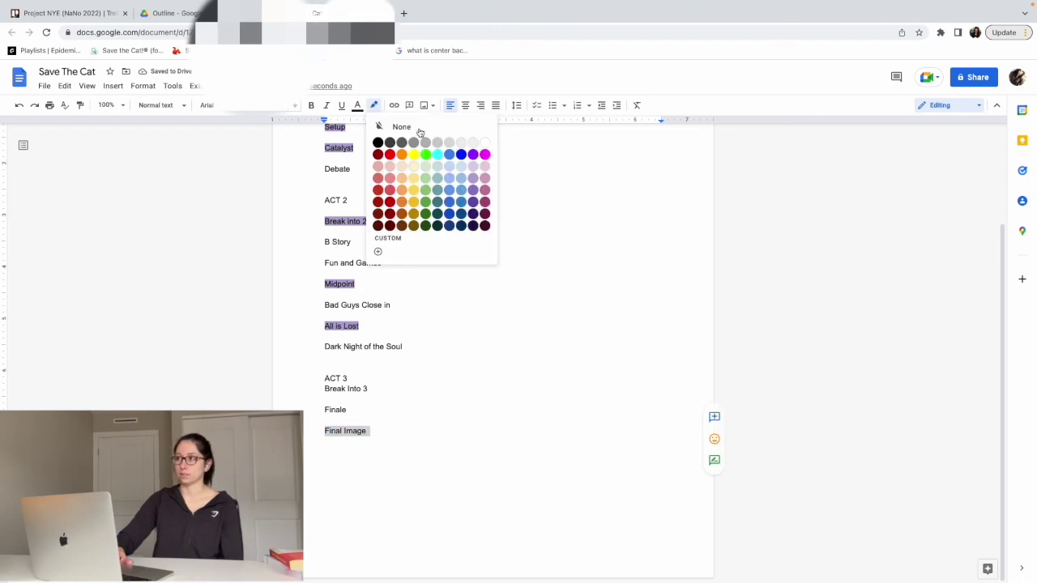
{"action": "left_click", "coordinate": [474, 178]}
{"action": "left_click", "coordinate": [460, 262]}
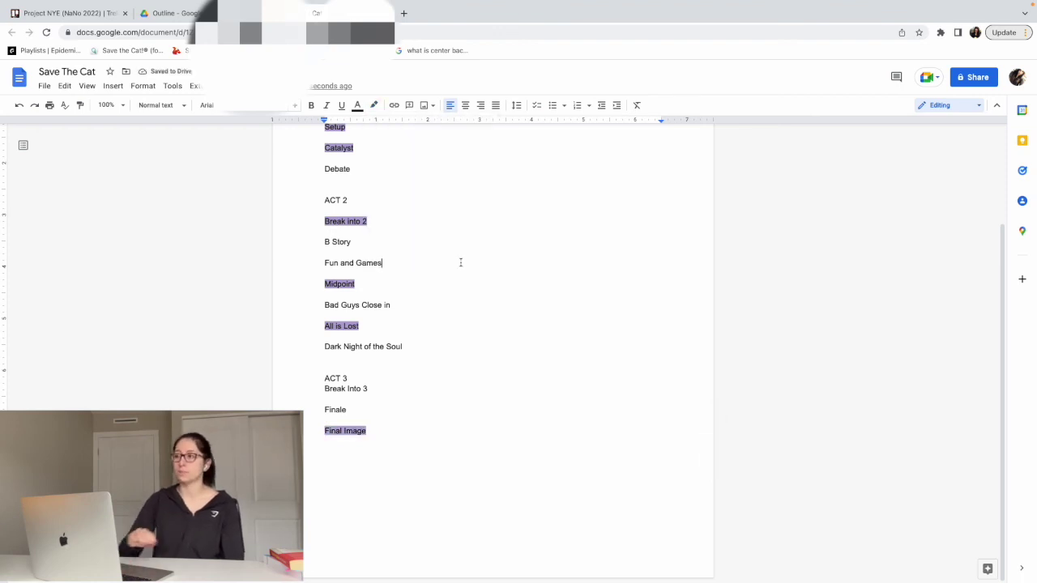
{"action": "scroll", "coordinate": [461, 263], "scroll_direction": "up", "scroll_amount": 2}
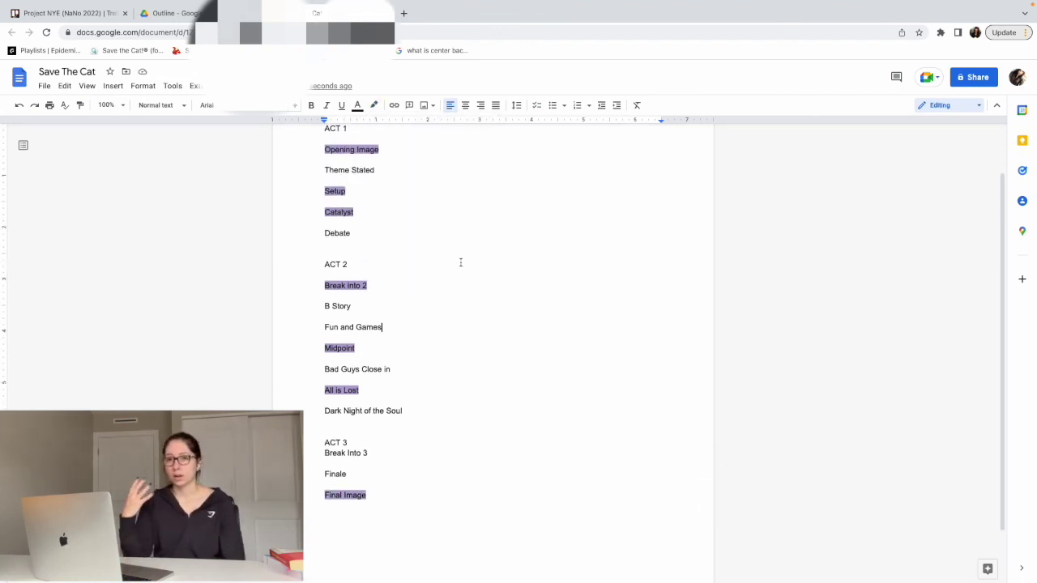